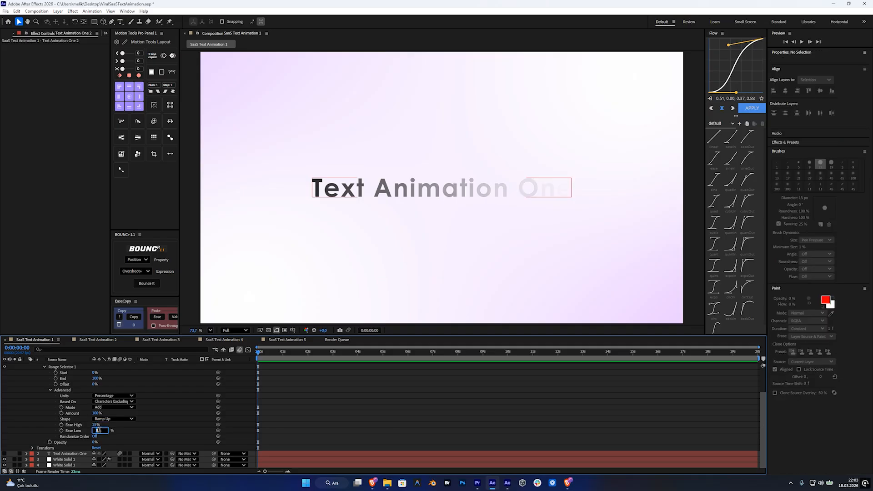
Step: Set Range Selector 1's Ease Low to 80% and keyframe its Offset at -100% at the start of the composition
type("80")
key("Return")
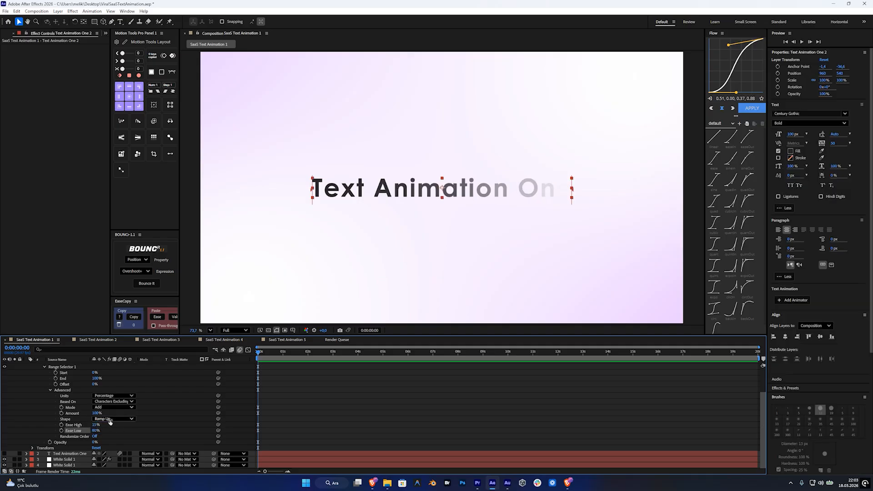
scroll(110, 422, "up", 2)
left_click(55, 402)
left_click(97, 401)
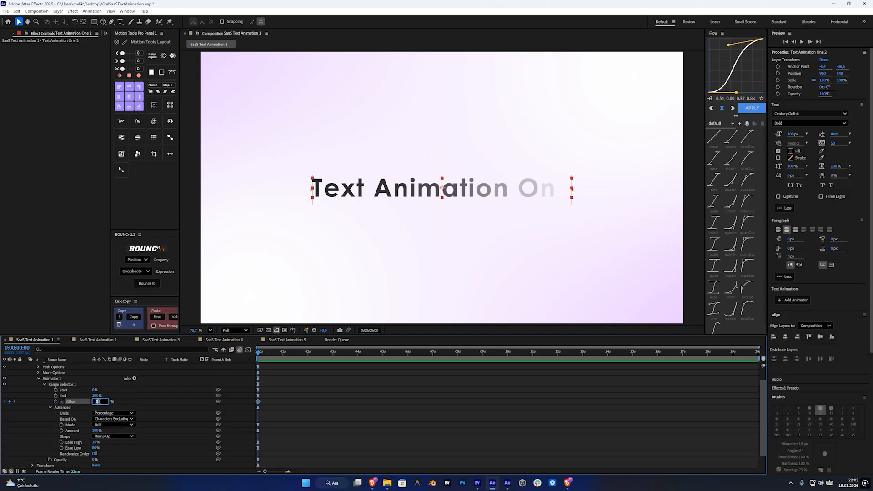
type("-100")
key("Return")
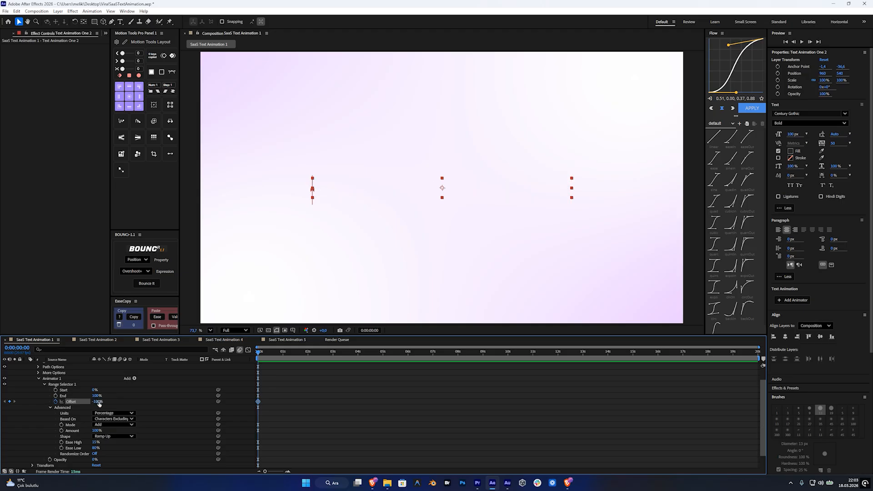
Step: Keyframe the Offset at 100% at 0:00:00:15 and preview the text animation from the start
left_click_drag(268, 353, 272, 354)
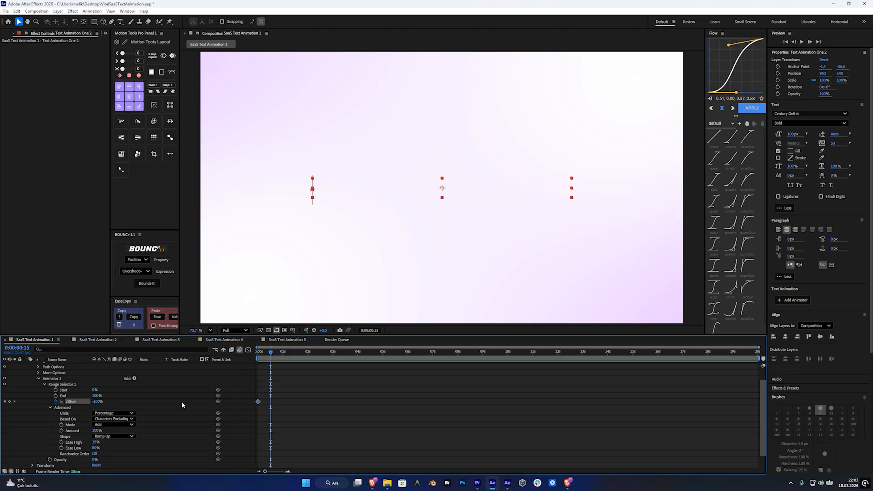
left_click(97, 401)
type("100")
key("Return")
key("Home")
key("space")
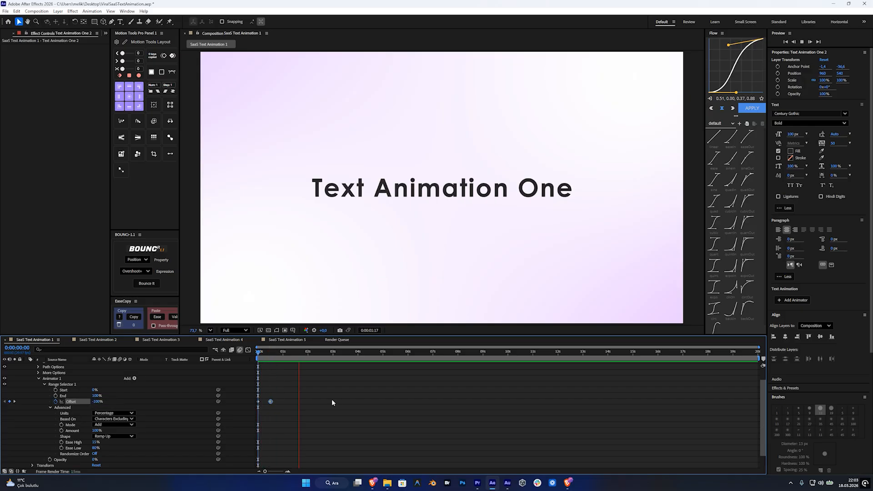
key("space")
Step: Add a Blur property to Animator 1 of the text layer and set it to 10
scroll(128, 402, "up", 1)
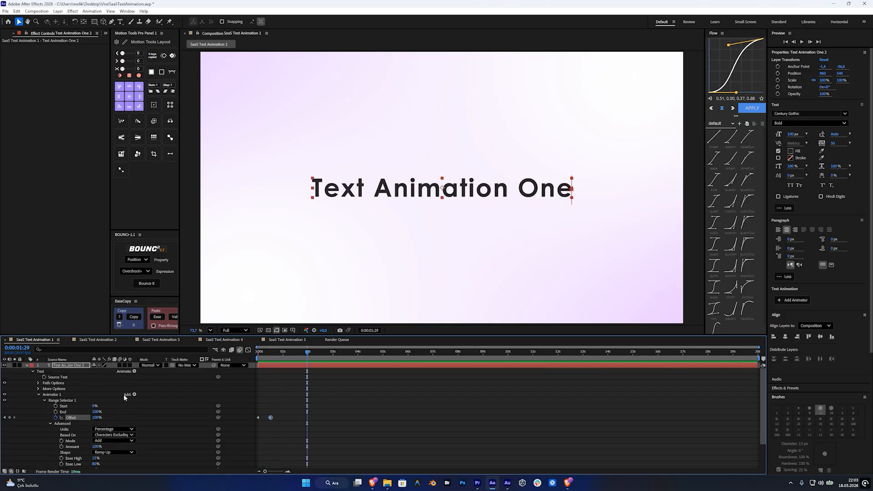
left_click(134, 395)
mouse_move(150, 394)
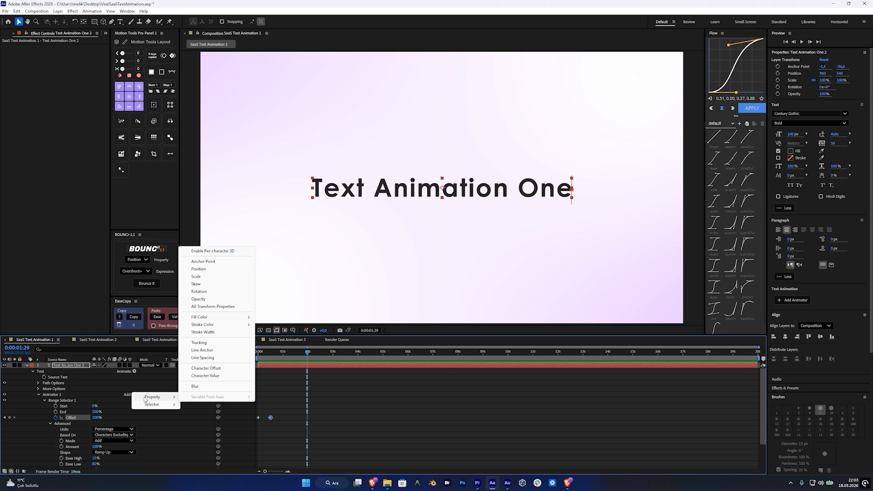
left_click(196, 387)
scroll(181, 396, "down", 1)
left_click(102, 447)
type("20")
key("Return")
left_click(166, 438)
Step: Add an RGB Fill Color property to Animator 1, set it to pink FF5DFD, and preview the animation
scroll(167, 438, "up", 1)
scroll(132, 388, "up", 1)
left_click(135, 395)
mouse_move(138, 398)
mouse_move(241, 320)
left_click(278, 320)
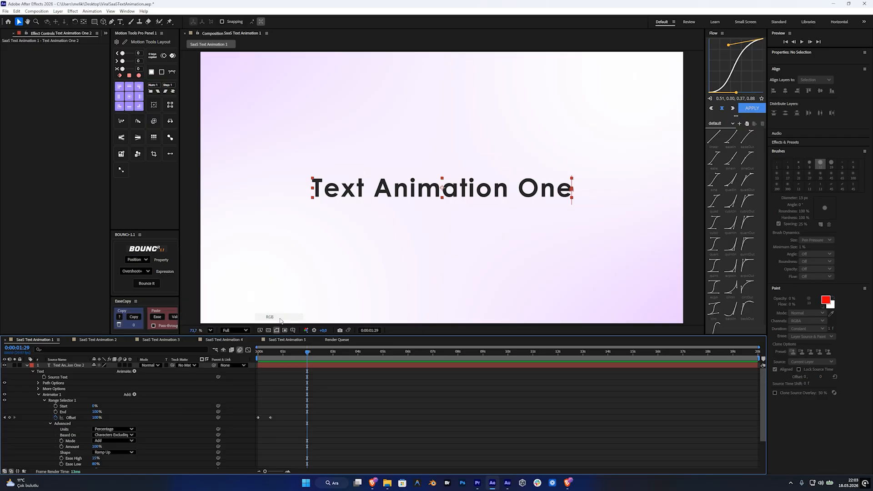
left_click(95, 437)
left_click_drag(635, 181, 624, 158)
left_click_drag(665, 187, 666, 183)
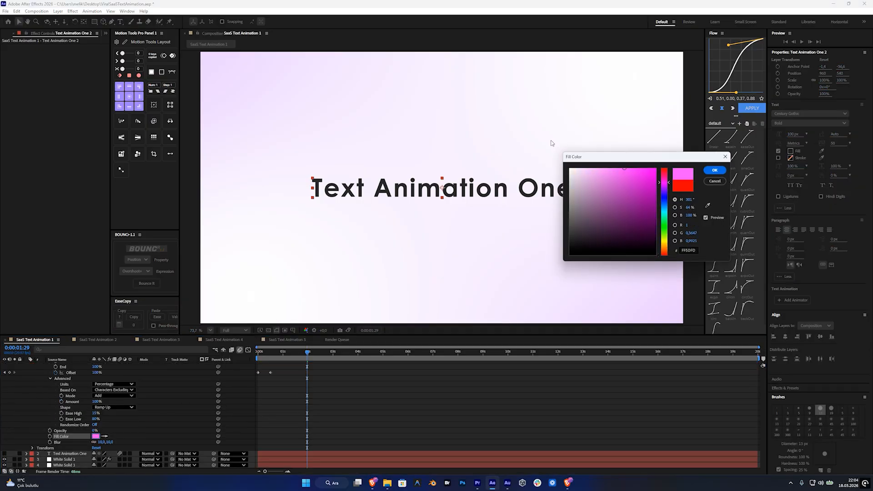
left_click(714, 170)
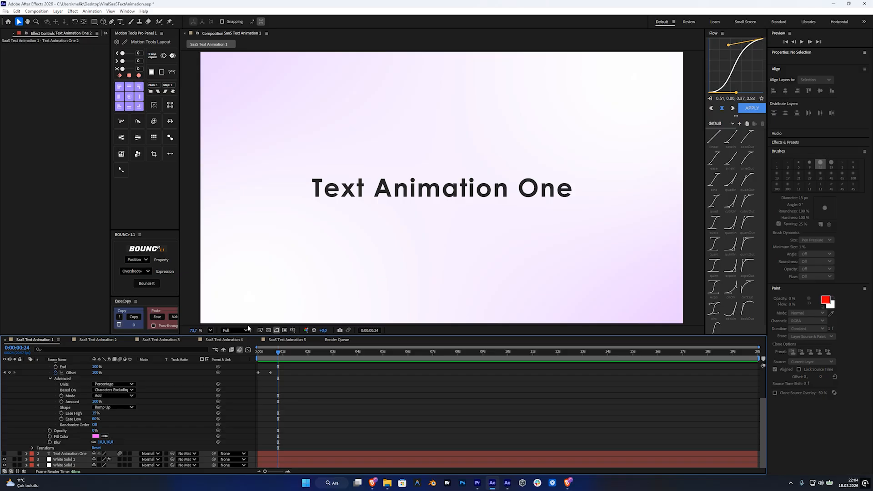
key("space")
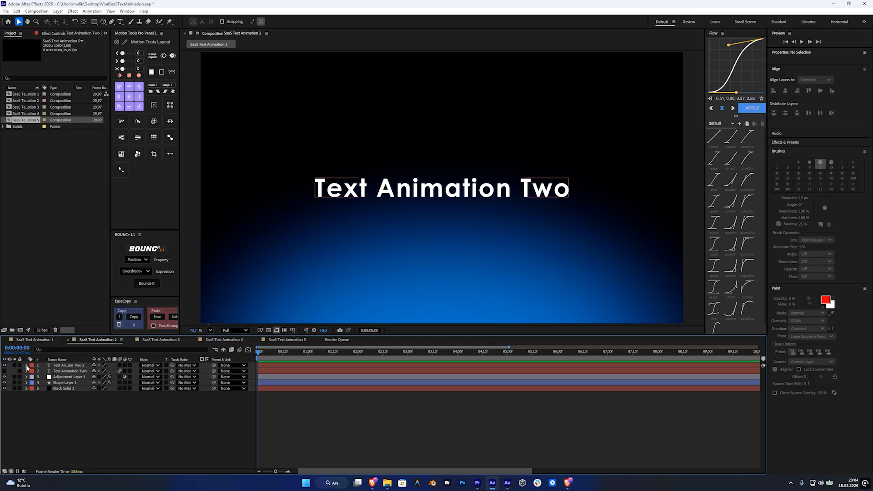
Step: Add a Position animator to the top text layer in SaaS Text Animation 2 and set its vertical value to 80
left_click(26, 366)
left_click(134, 372)
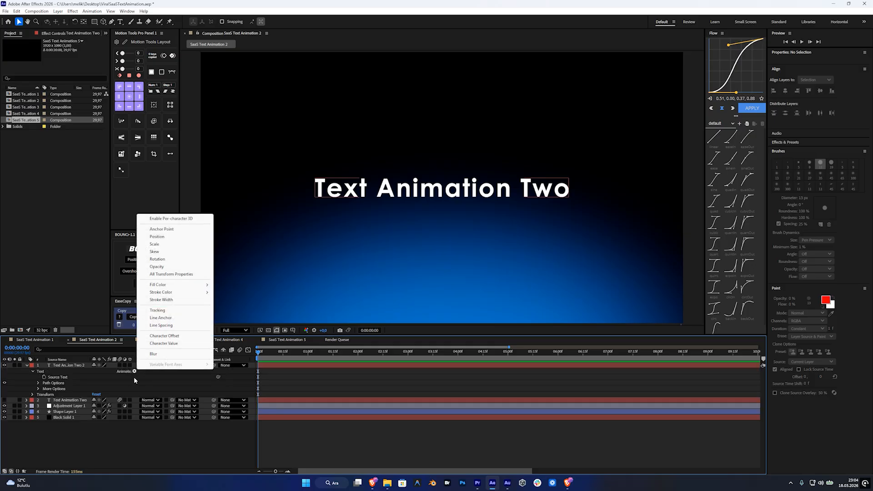
left_click(170, 237)
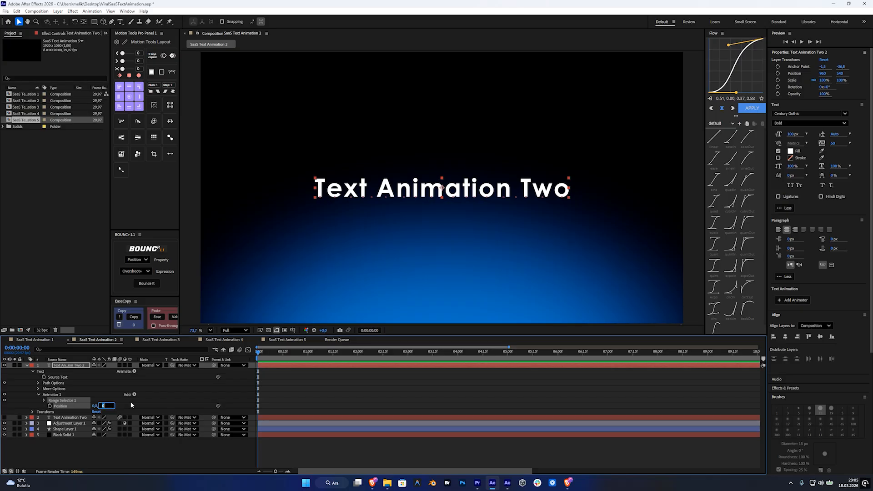
type("80")
key("Return")
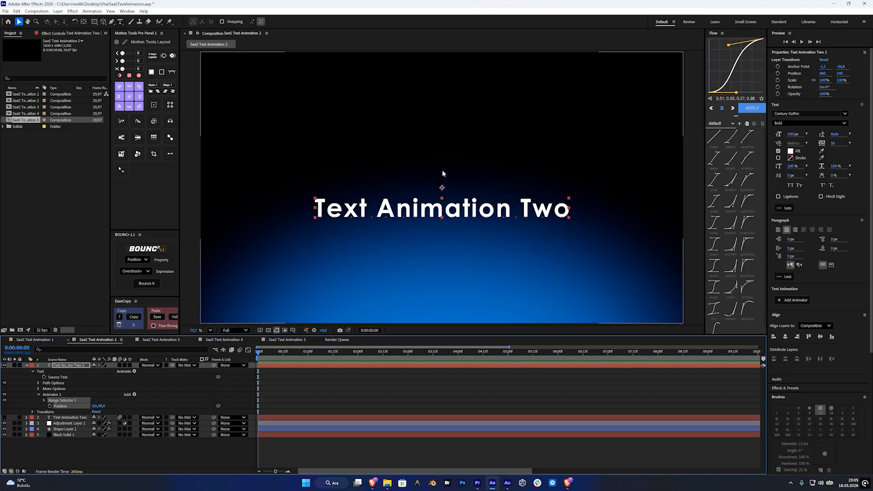
Step: Base Range Selector 1 on Words and set its Ease High to 20% and Ease Low to 100%
left_click(44, 400)
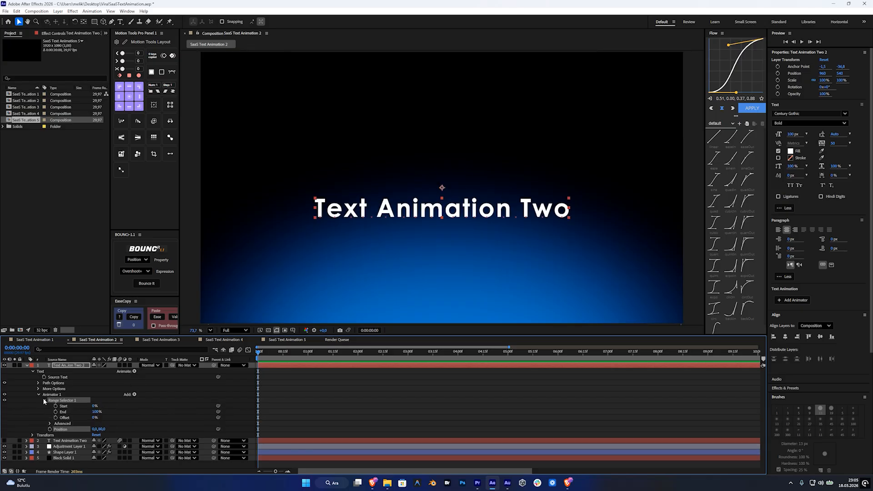
left_click(51, 423)
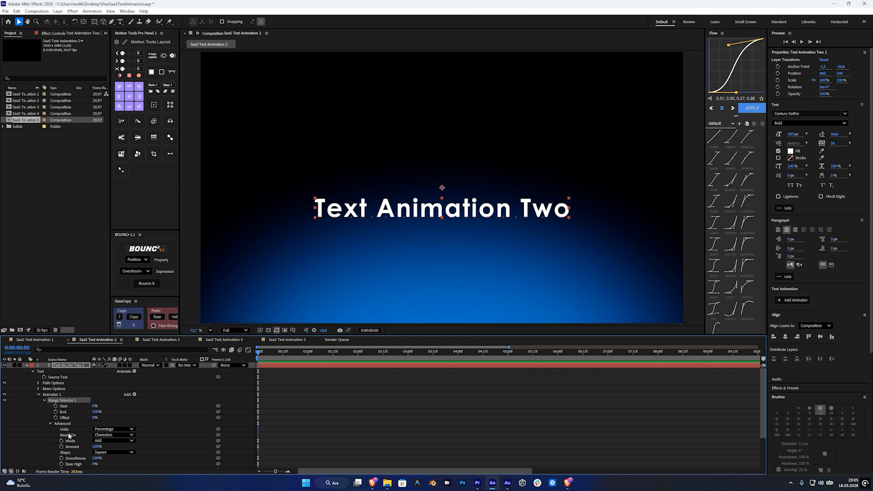
left_click(113, 435)
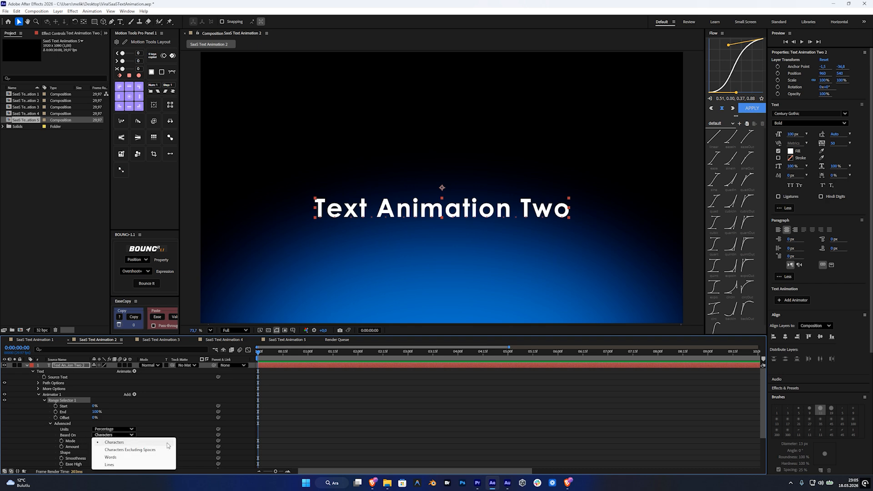
left_click(111, 457)
scroll(100, 454, "down", 1)
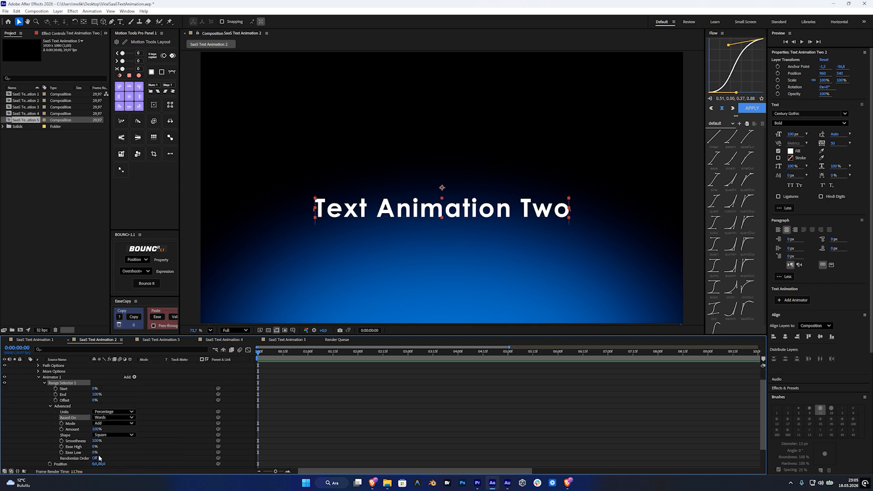
left_click(95, 446)
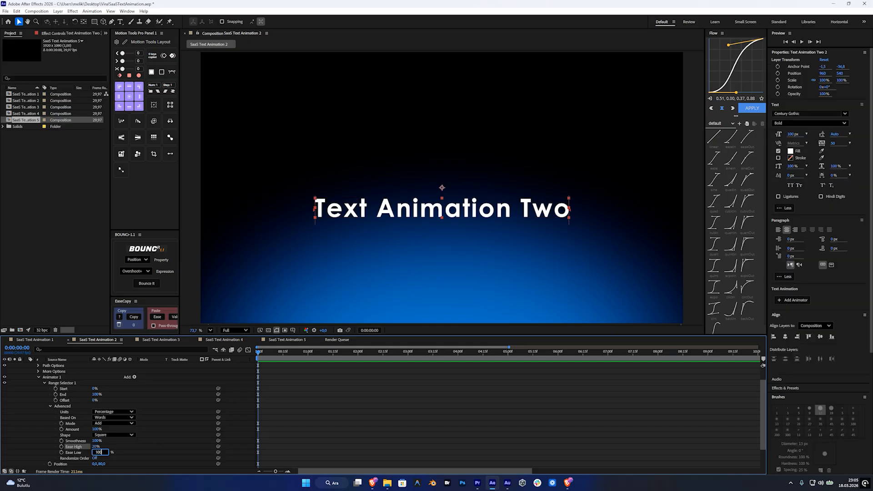
key("Return")
scroll(149, 447, "up", 1)
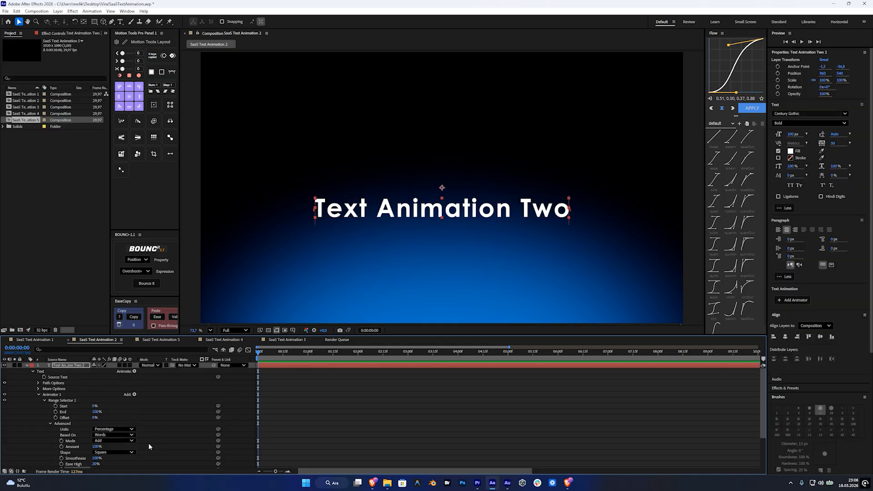
Step: Add an Opacity property to Animator 1 and set it to 0%
left_click(134, 394)
mouse_move(151, 397)
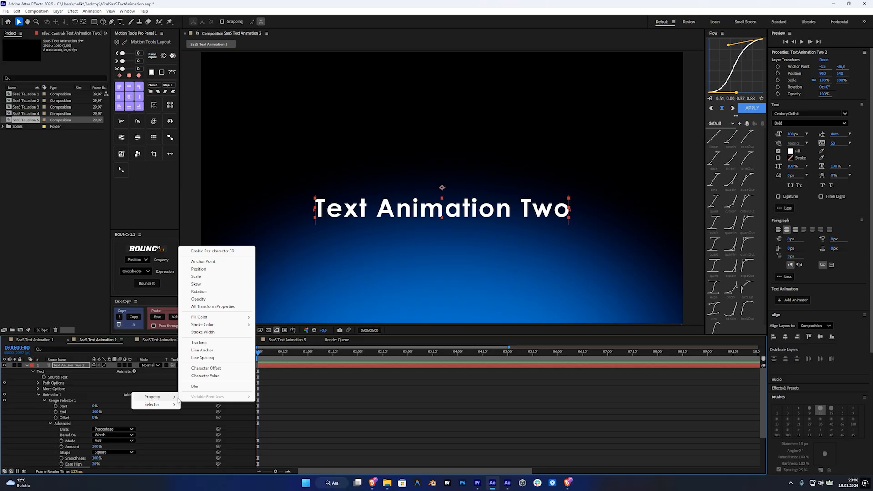
left_click(198, 299)
scroll(108, 448, "down", 2)
left_click(97, 448)
type("0")
key("Return")
Step: Add a Blur property to Animator 1 of the Text Animation Two layer and set it to 10
scroll(135, 394, "up", 2)
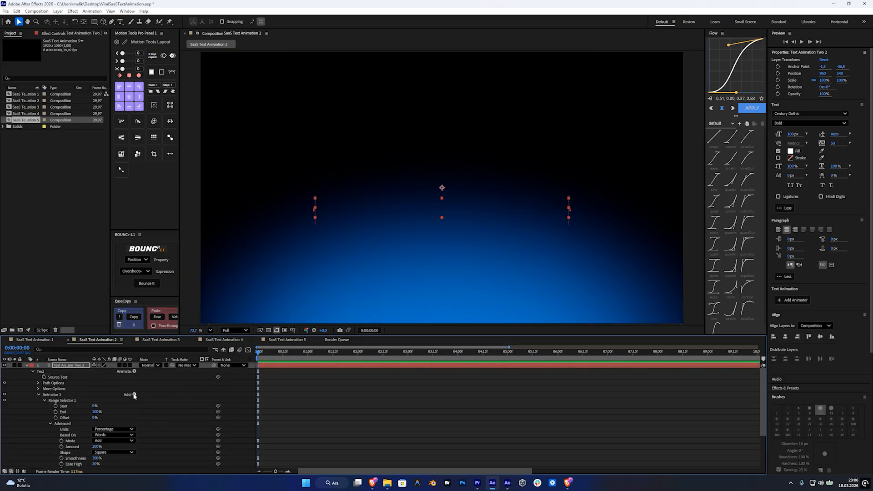
left_click(134, 395)
mouse_move(142, 397)
left_click(190, 390)
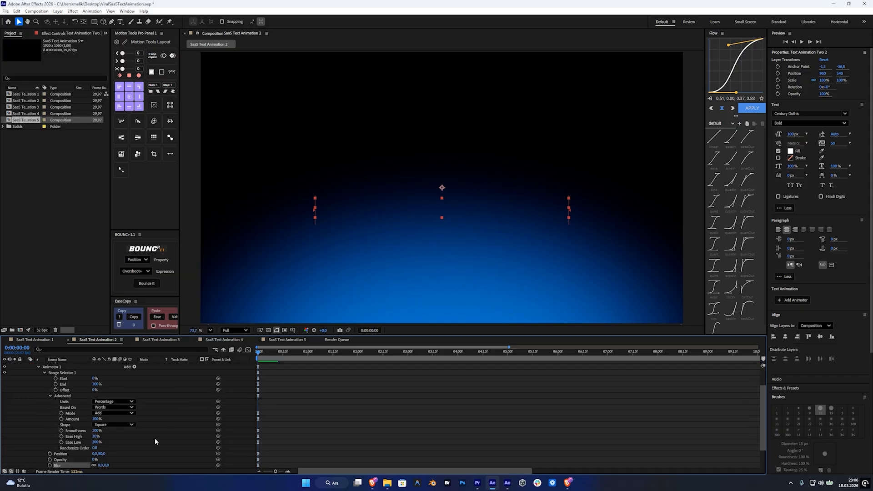
scroll(155, 441, "down", 2)
left_click(110, 447)
type("10")
left_click(145, 432)
Step: Add an RGB Fill Color property to Animator 1 and change the color to blue
scroll(138, 401, "up", 3)
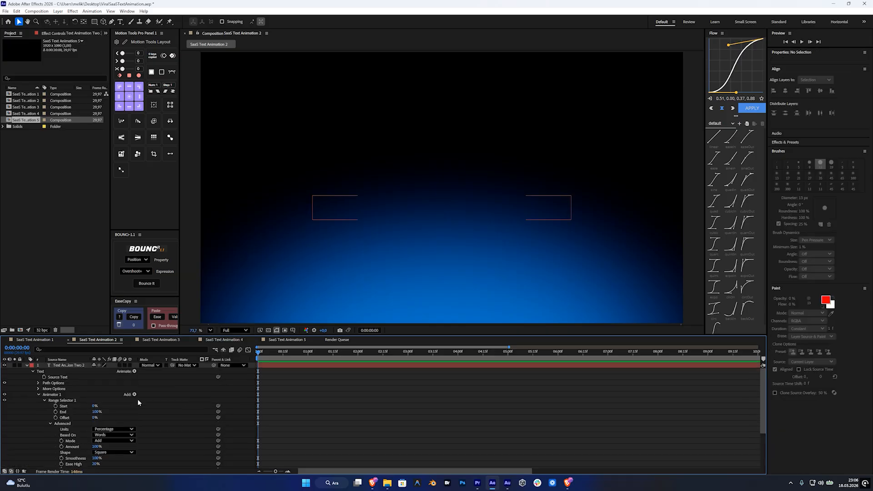
left_click(134, 395)
mouse_move(141, 397)
mouse_move(209, 318)
left_click(262, 317)
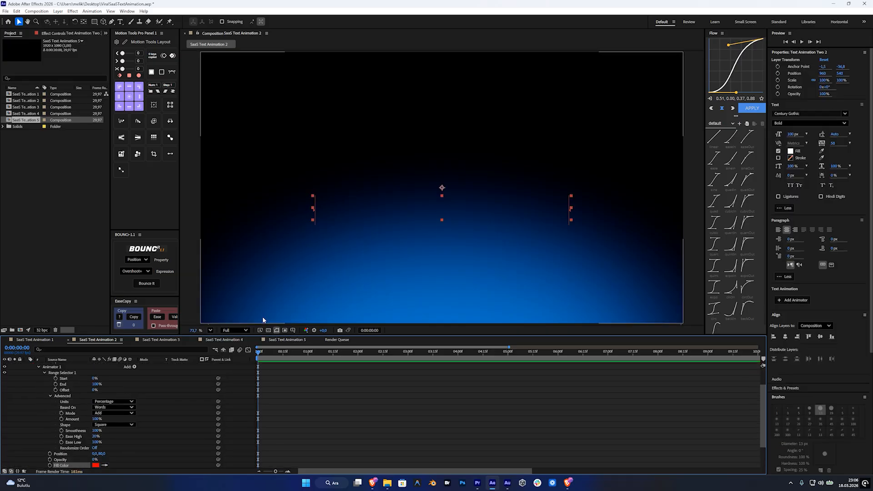
left_click(96, 448)
left_click_drag(625, 194, 628, 158)
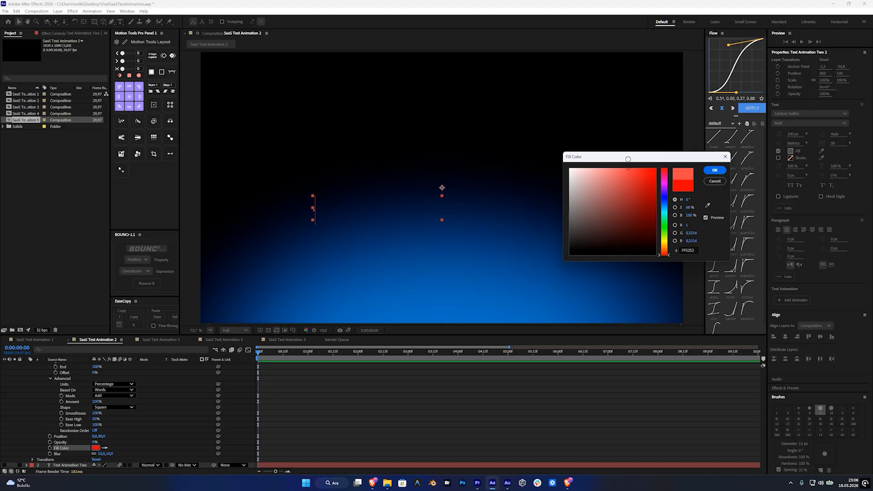
left_click(665, 198)
left_click(715, 170)
Step: Keyframe the Offset at 0% at the start, raise it shortly before one second, and preview the animation from the beginning
scroll(114, 425, "up", 1)
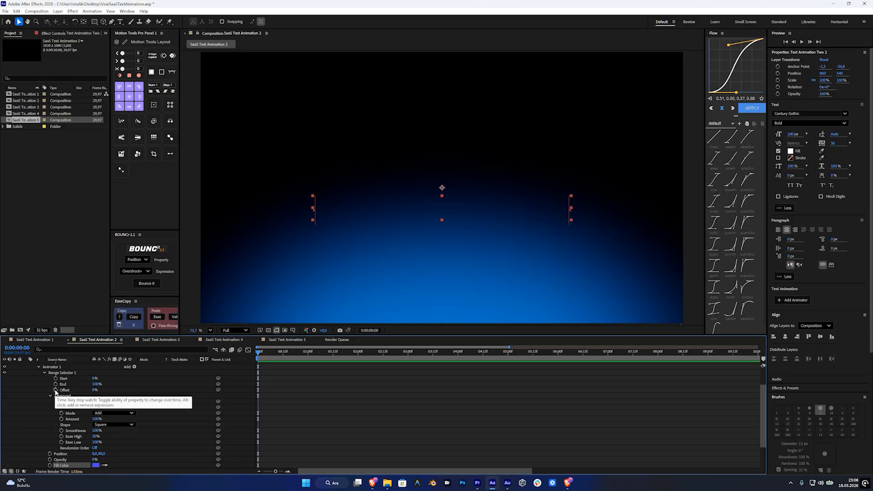
left_click(56, 390)
left_click(272, 353)
left_click_drag(95, 391, 223, 392)
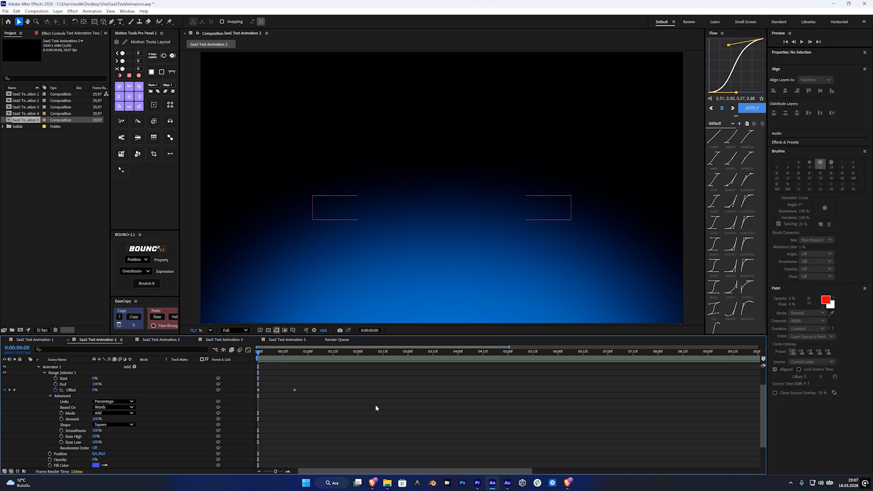
key("space")
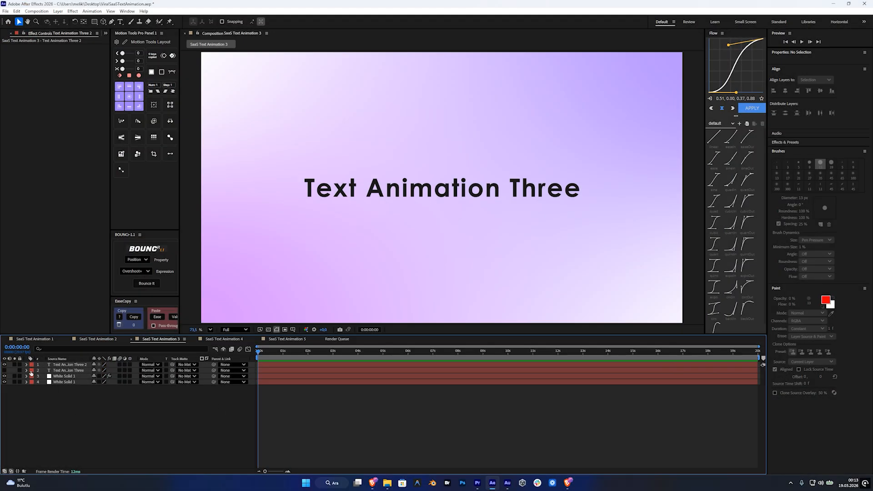
Step: Add a Position animator to the top text layer in SaaS Text Animation 3 and set its horizontal value to 80
left_click(26, 364)
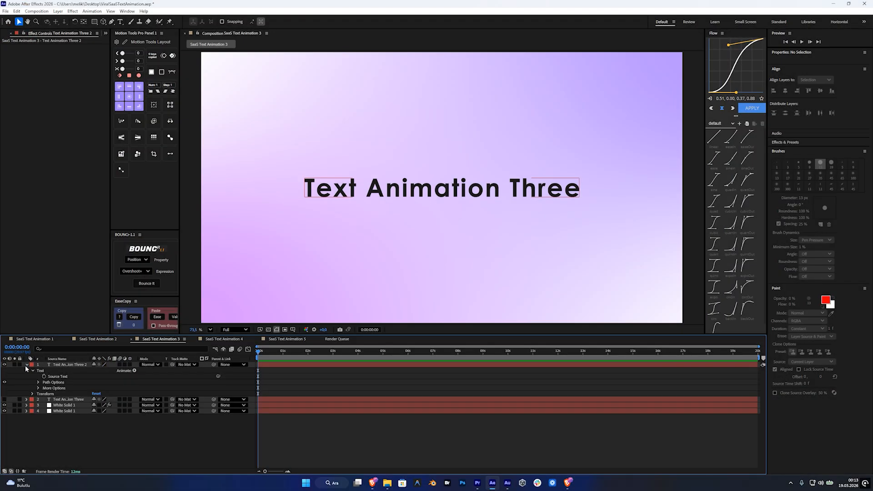
left_click(134, 371)
left_click(171, 243)
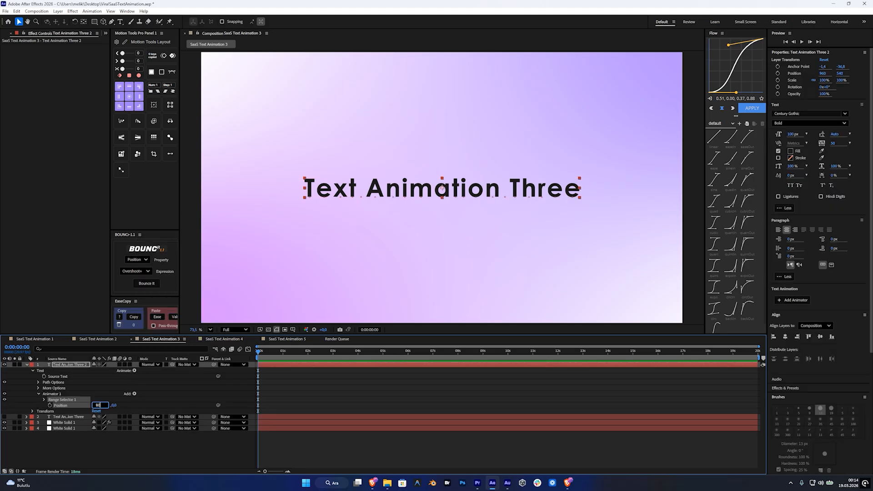
type("80")
key("Return")
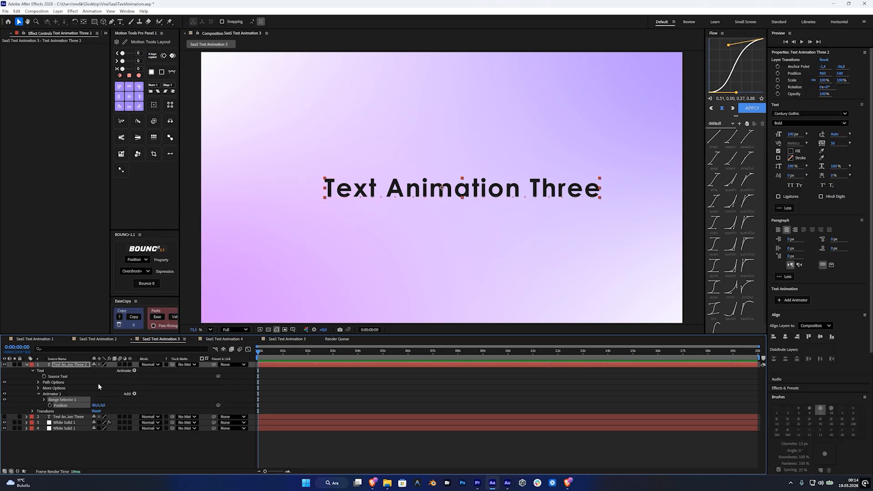
Step: Set Range Selector 1's Offset to -100% and enable keyframing for it at 0:00:00:00
left_click(44, 399)
left_click(128, 400)
left_click(94, 417)
type("-100")
key("Return")
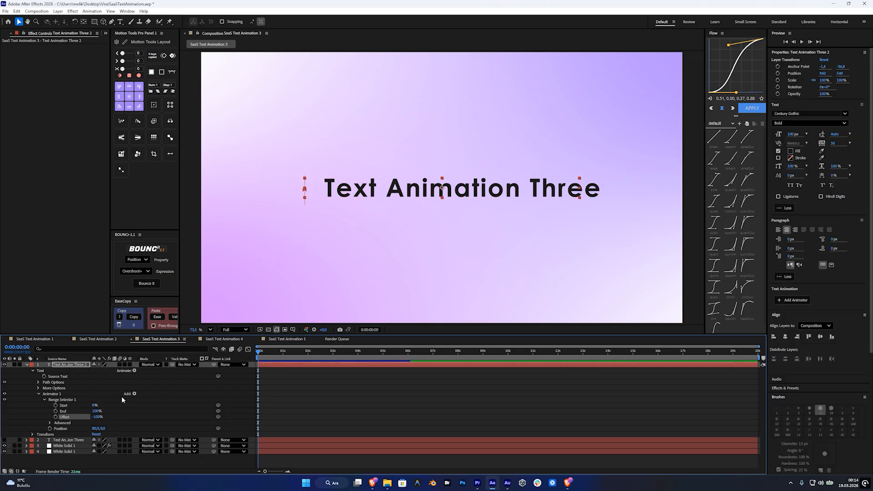
left_click(55, 417)
Step: Add a second Offset keyframe of 100% at 0:00:00:18
left_click_drag(260, 353, 273, 352)
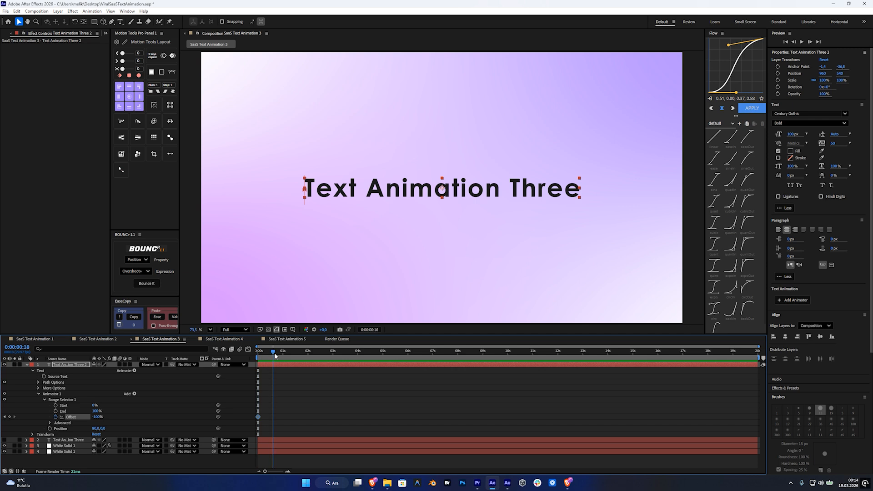
left_click(97, 417)
type("100")
key("Return")
Step: In Range Selector 1's advanced settings, base the selection on Words and set Ease High to 20% and Ease Low to 80%
left_click(50, 422)
scroll(68, 409, "down", 3)
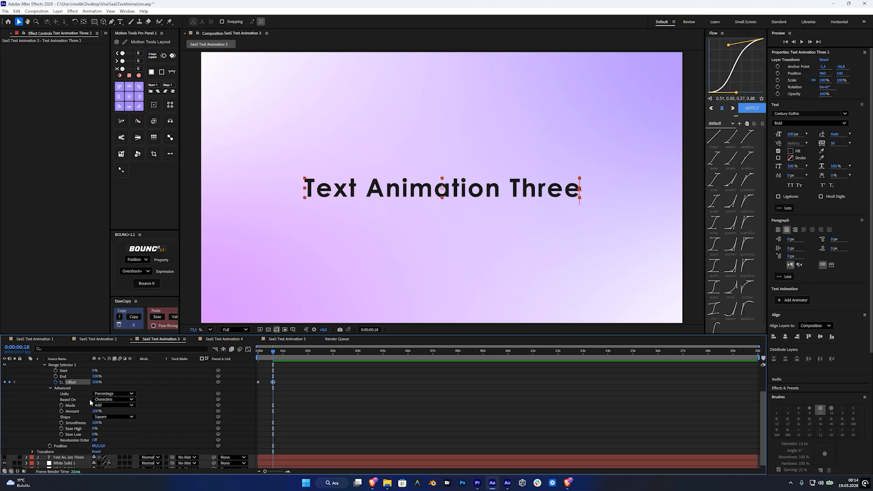
left_click(94, 400)
left_click(109, 421)
left_click_drag(95, 429, 142, 420)
left_click(94, 435)
type("80")
key("Return")
Step: Add a Blur property to Animator 1 and set its value to 10
scroll(94, 437, "up", 1)
left_click(128, 377)
mouse_move(153, 379)
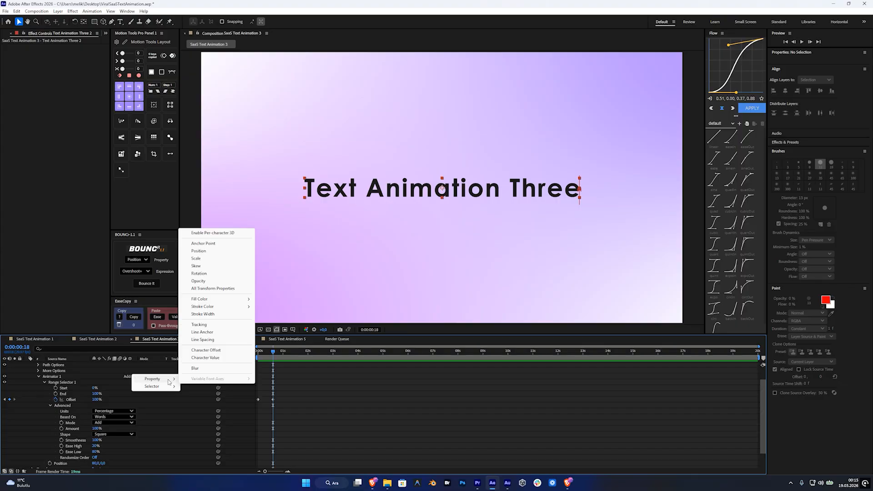
left_click(194, 368)
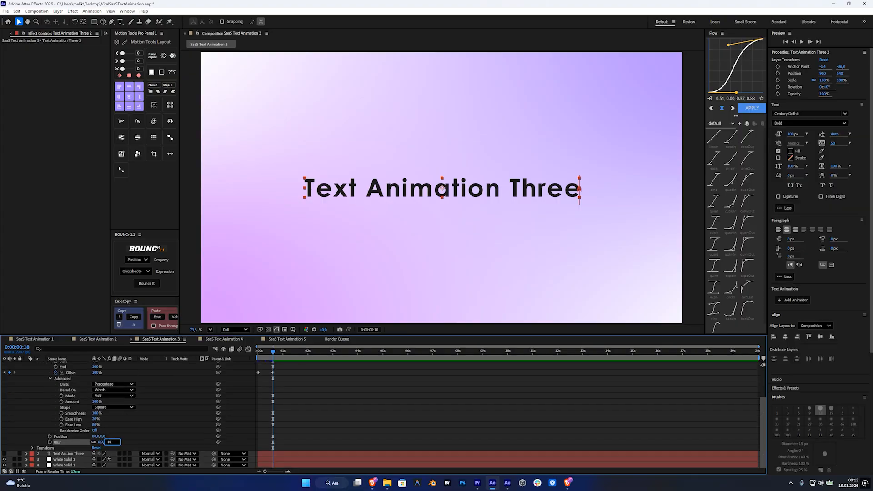
Step: Add an RGB Fill Color property to Animator 1 and choose a violet-blue fill color
scroll(94, 437, "up", 1)
left_click(127, 384)
mouse_move(152, 387)
mouse_move(214, 306)
left_click(268, 307)
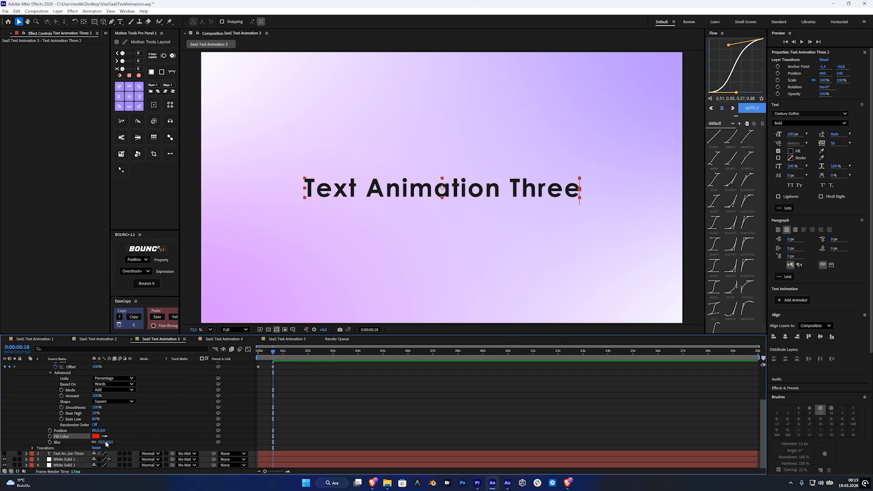
left_click(96, 436)
left_click(667, 187)
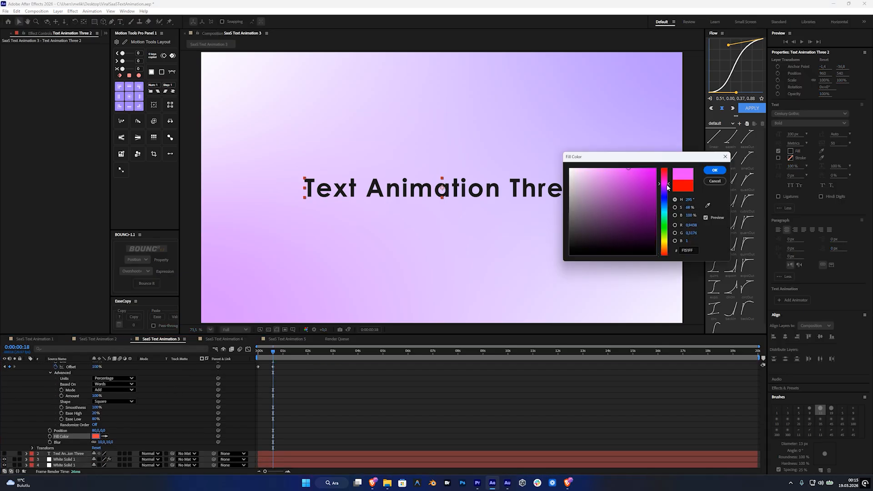
key("Return")
Step: Add an Opacity property to Animator 1 and set it to 0%
scroll(136, 400, "up", 2)
left_click(128, 378)
mouse_move(140, 381)
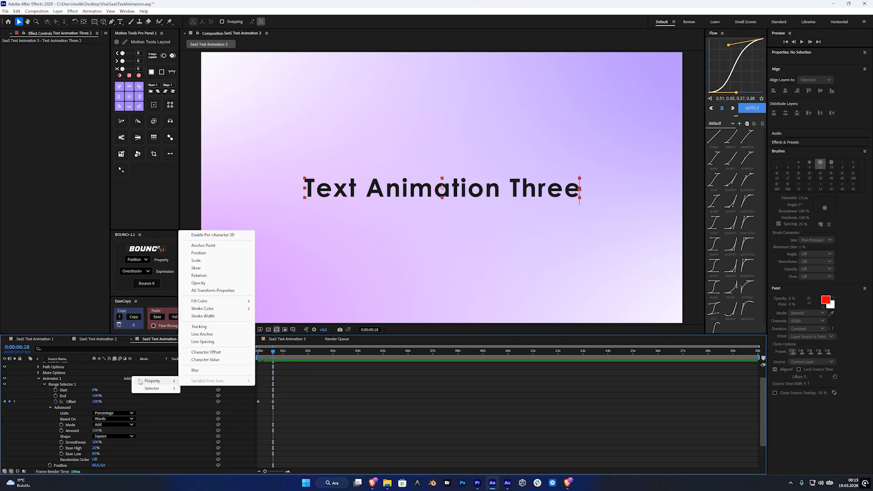
left_click(212, 283)
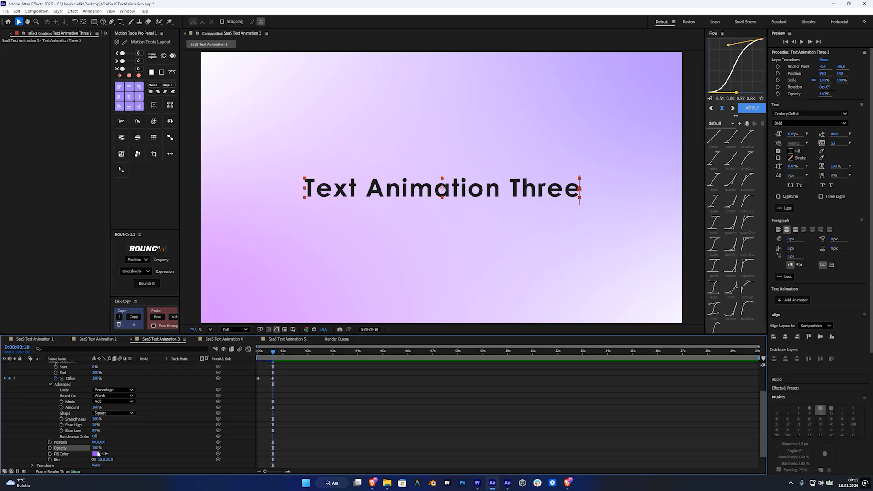
left_click(96, 448)
type("0")
key("Return")
Step: Preview the Text Animation Three composition from the beginning
left_click(281, 421)
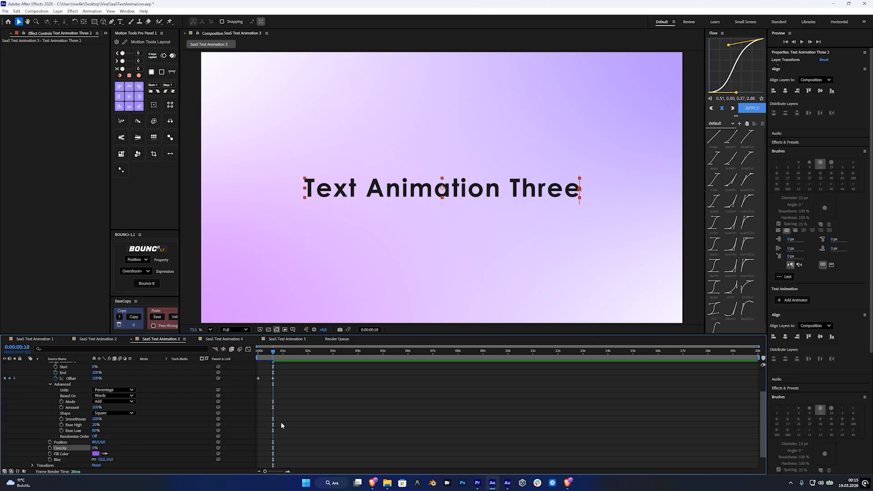
key("Home")
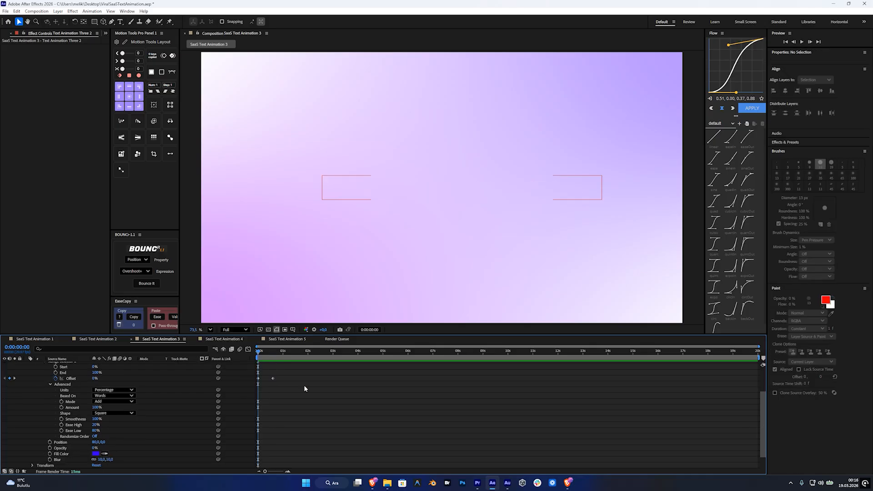
key("space")
key("space")
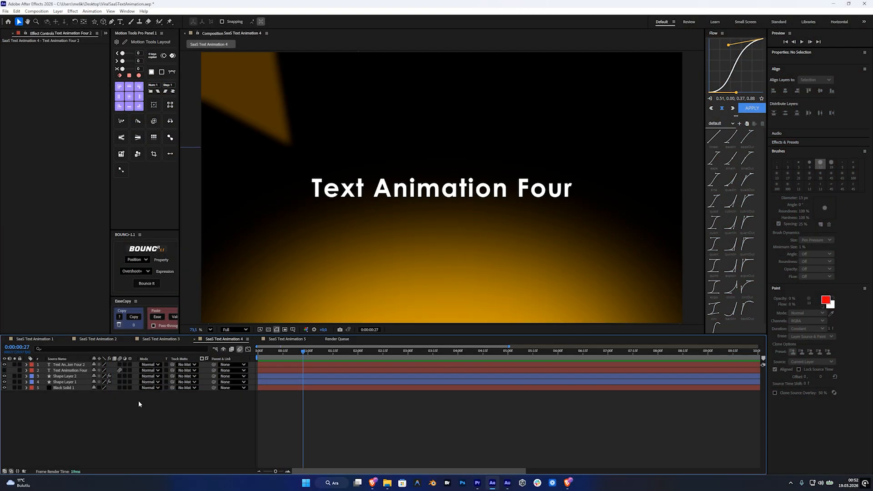
Step: In SaaS Text Animation 4, add one animator to the top text layer with Scale, Opacity, Rotation and Tracking properties
left_click(38, 370)
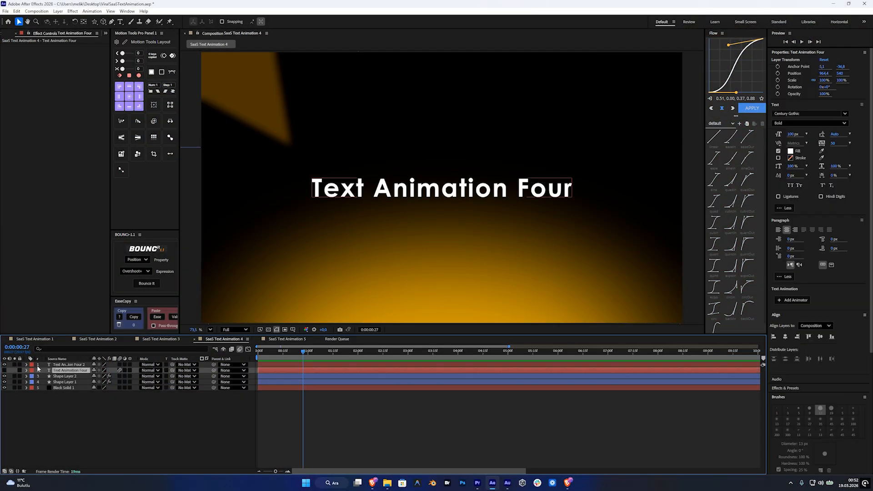
left_click(27, 365)
left_click(134, 371)
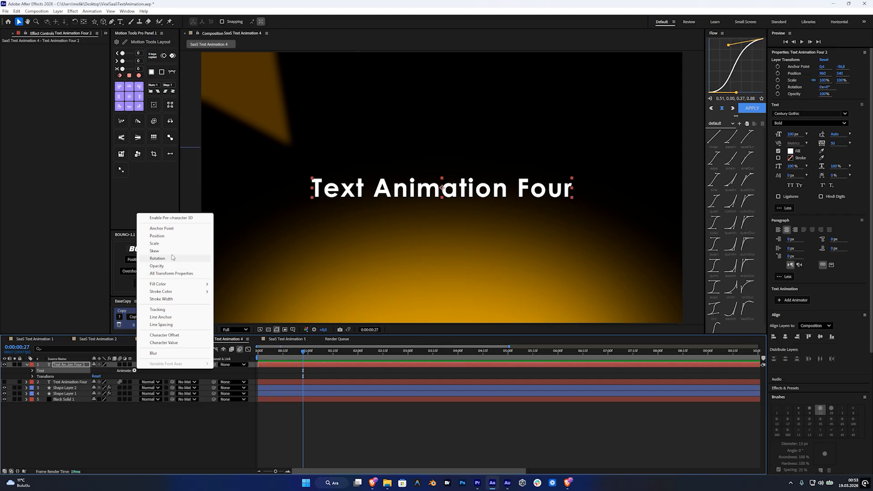
left_click(166, 246)
left_click(134, 394)
mouse_move(155, 390)
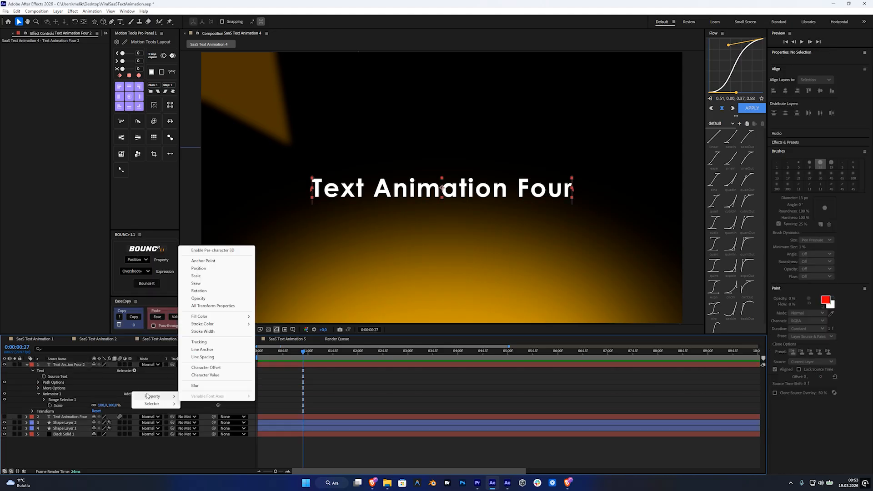
left_click(210, 297)
left_click(135, 394)
left_click(199, 290)
left_click(134, 394)
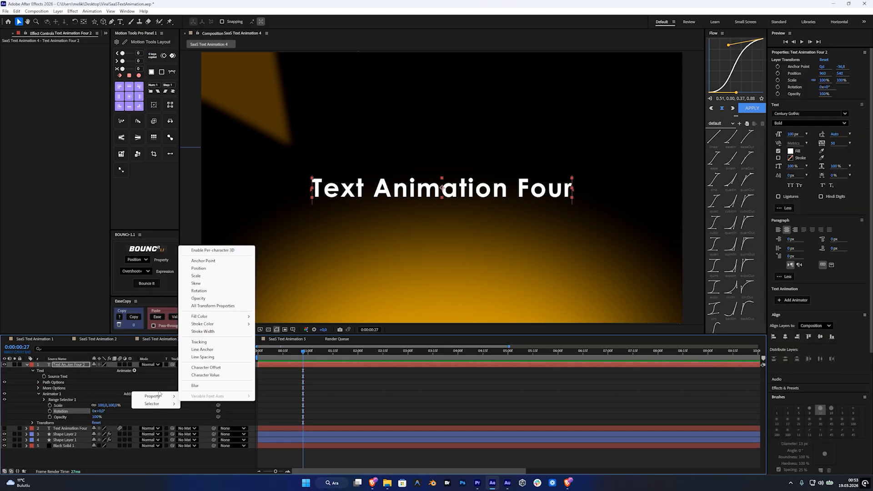
left_click(214, 342)
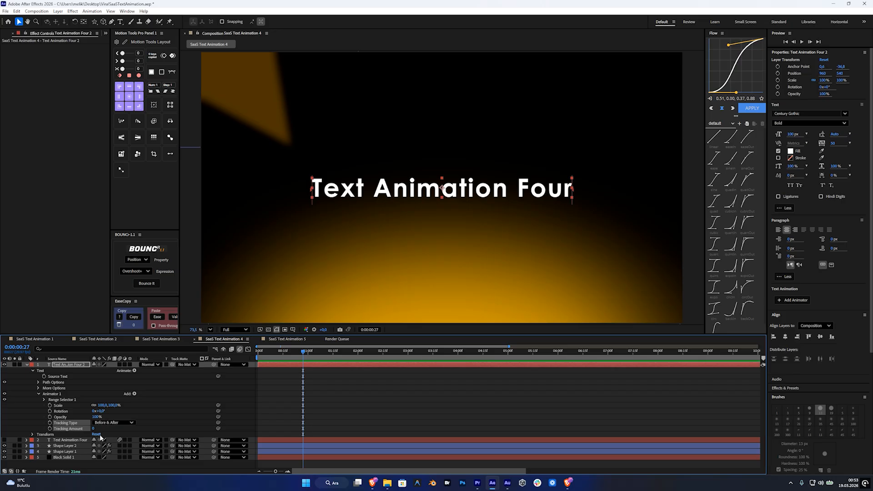
Step: Set Animator 1's Rotation to 35° on the top text layer
left_click(80, 408)
left_click(102, 411)
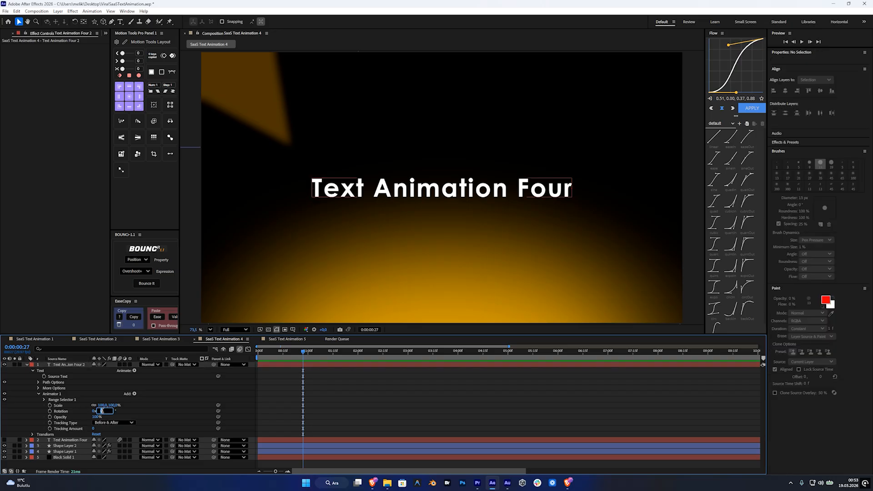
type("35")
key("Return")
left_click(97, 417)
type("0")
key("Return")
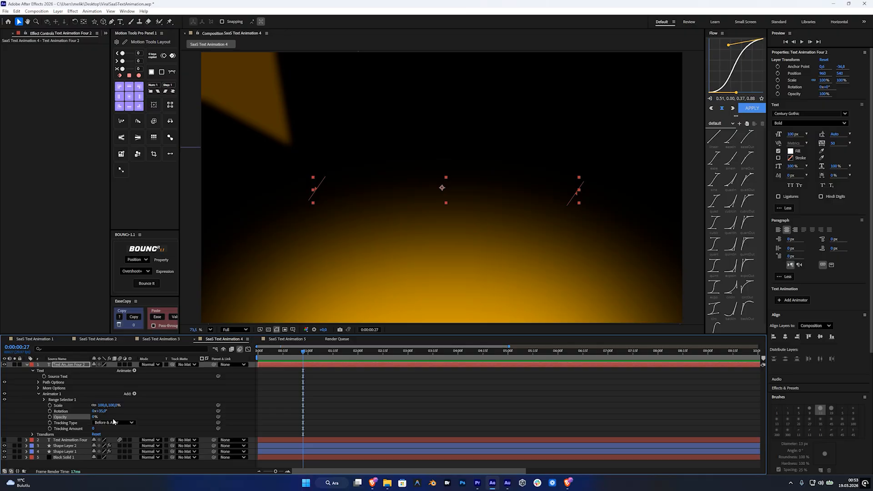
key("ctrl+z")
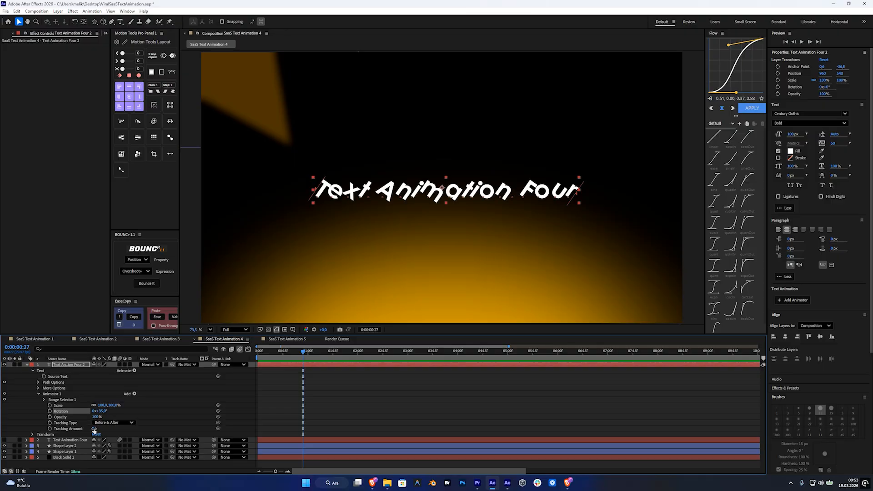
Step: Lower the Tracking Amount to a negative value until the letters collapse into the center, and set the animator's Opacity to 0%
left_click_drag(94, 428, 75, 429)
left_click(96, 417)
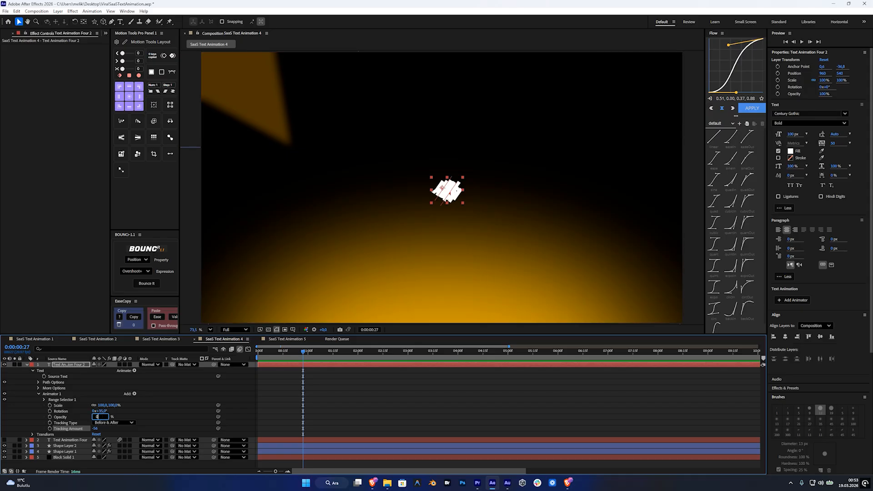
type("0")
key("Return")
Step: Base Range Selector 1 on Characters Excluding Spaces in its advanced settings
left_click(44, 398)
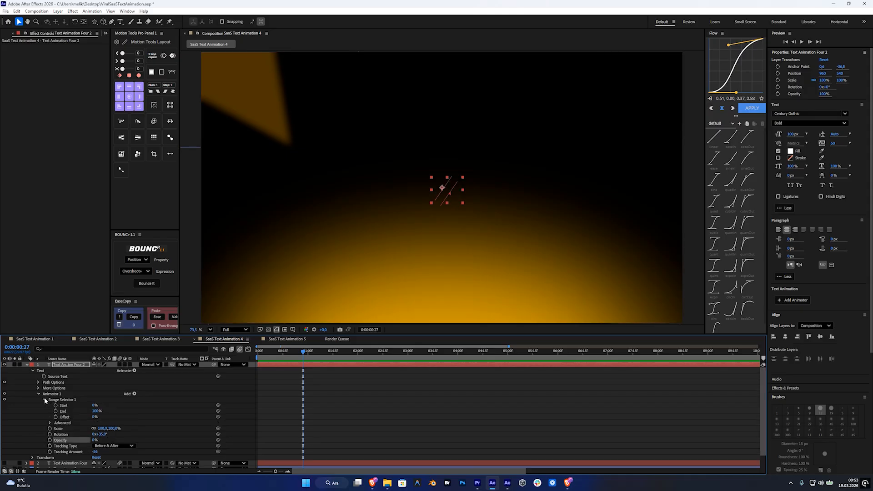
scroll(49, 425, "down", 1)
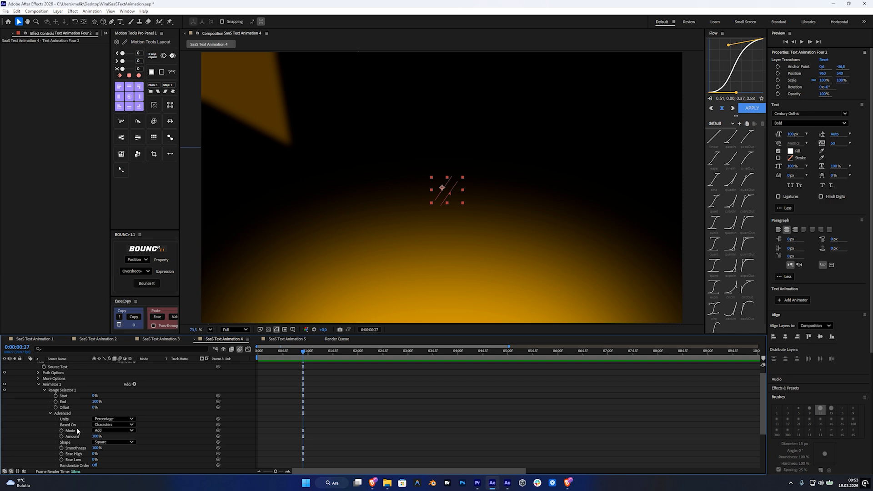
left_click(104, 425)
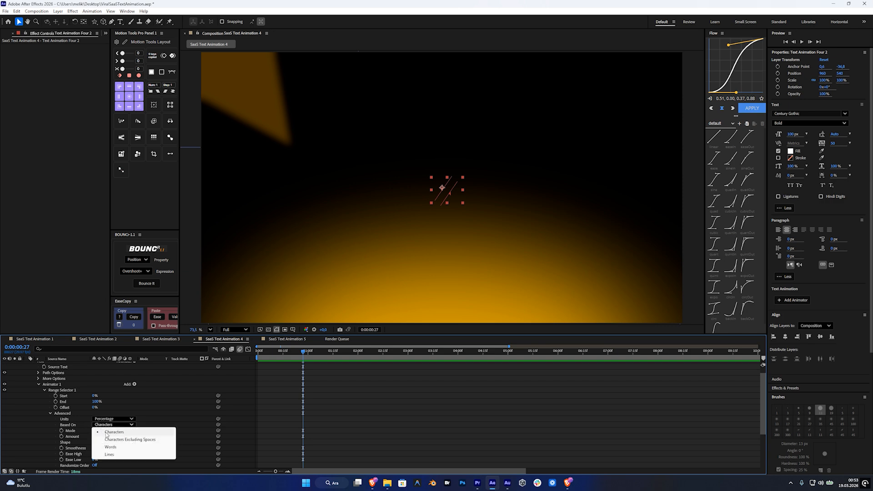
left_click(158, 441)
Step: Keyframe Range Selector 1's Start at 0% at 0:00:00:00 and at 100% at 0:00:00:20
key("Home")
scroll(146, 443, "up", 1)
left_click(56, 406)
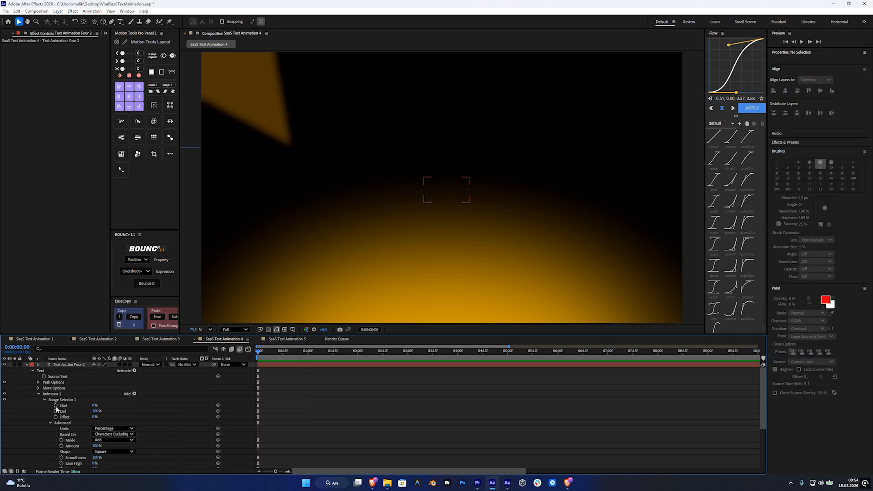
left_click(132, 414)
left_click_drag(275, 353, 292, 352)
left_click(96, 406)
type("100")
key("Return")
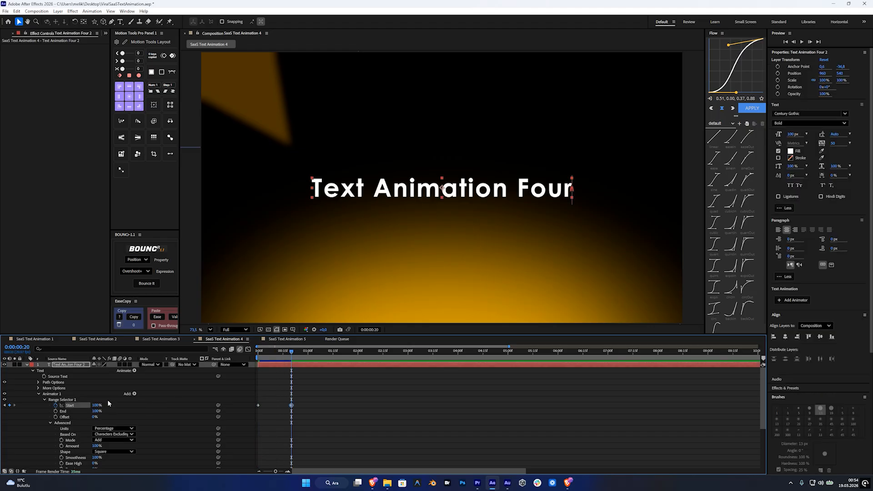
Step: Enable motion blur for the top text layer and apply Easy Ease to both Start keyframes
left_click(108, 401)
left_click(119, 364)
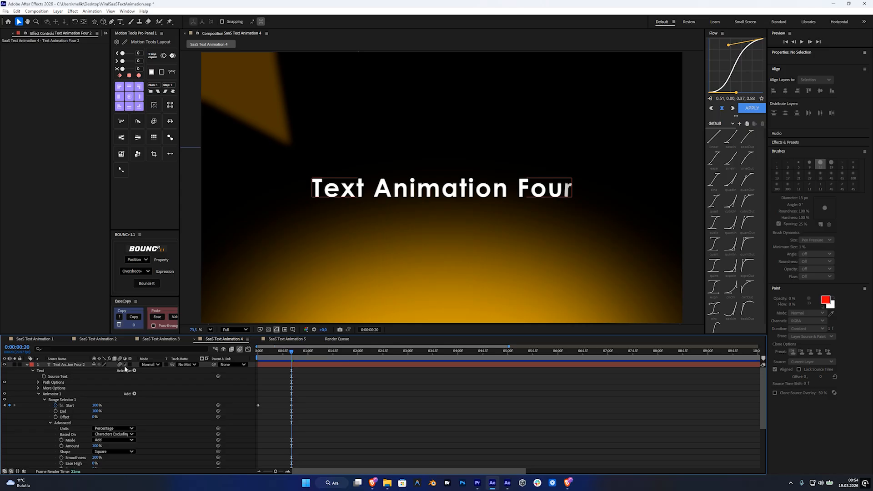
left_click_drag(302, 412, 256, 403)
right_click(259, 404)
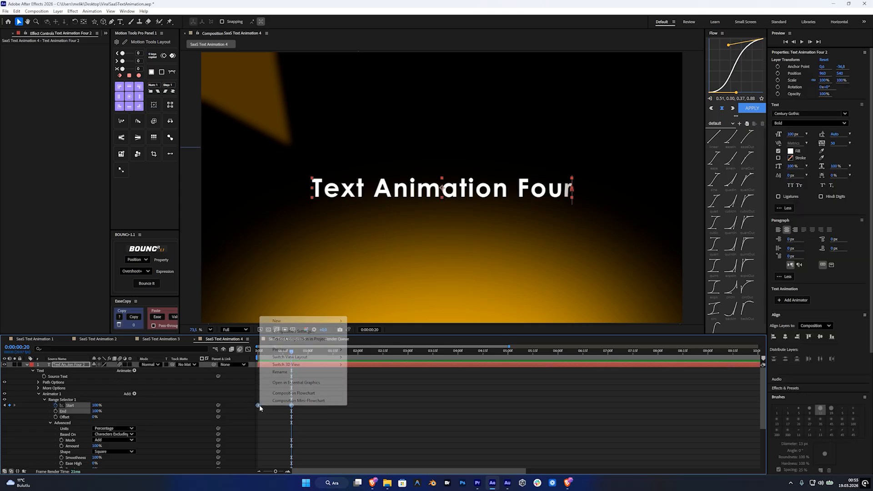
mouse_move(316, 400)
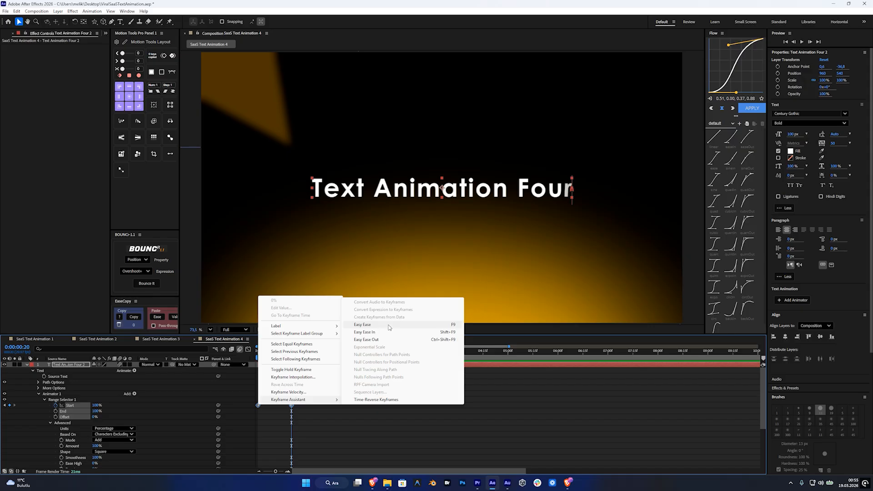
left_click(454, 326)
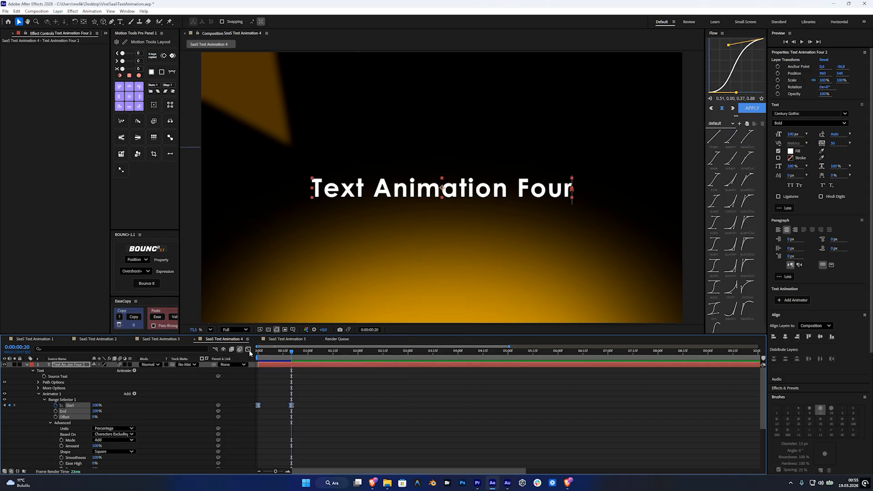
Step: Shape the Start keyframes' speed curve to peak early and slow down gradually, and preview the animation
left_click(248, 350)
left_click_drag(281, 449, 264, 449)
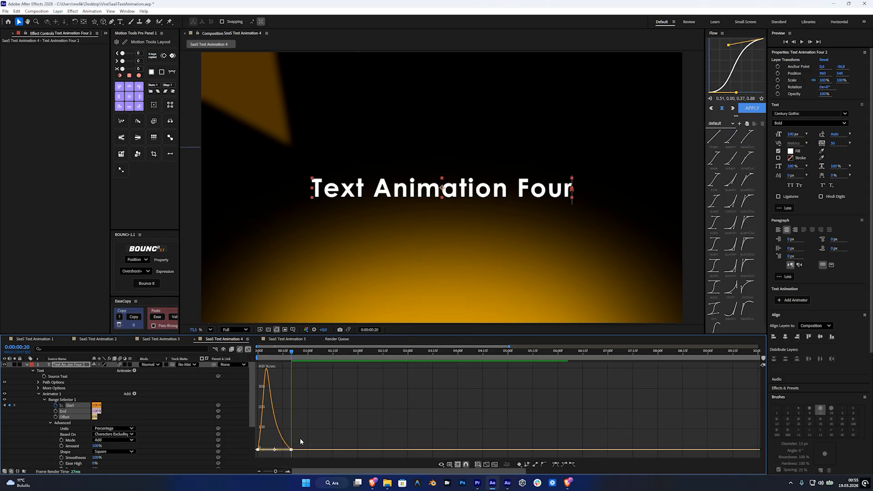
left_click(248, 350)
key("space")
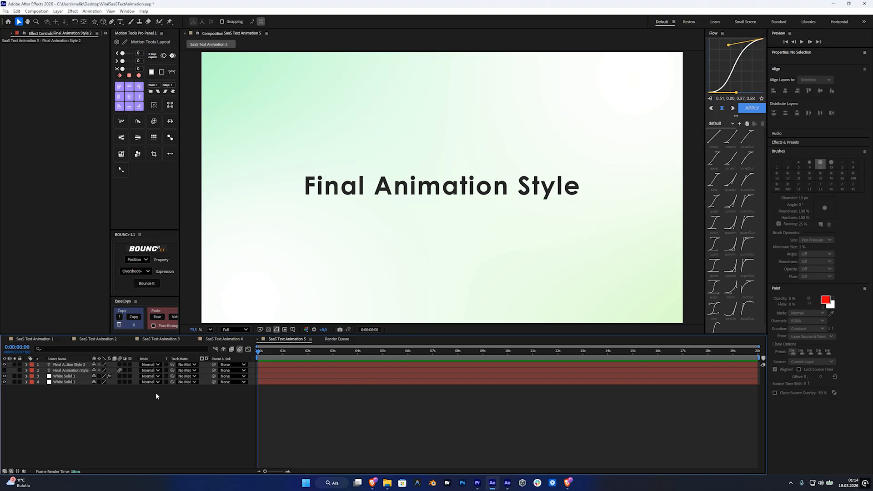
Step: Add a Position animator to the top text layer in SaaS Text Animation 5 and set its horizontal value to -70
left_click(68, 364)
left_click(26, 364)
left_click(134, 371)
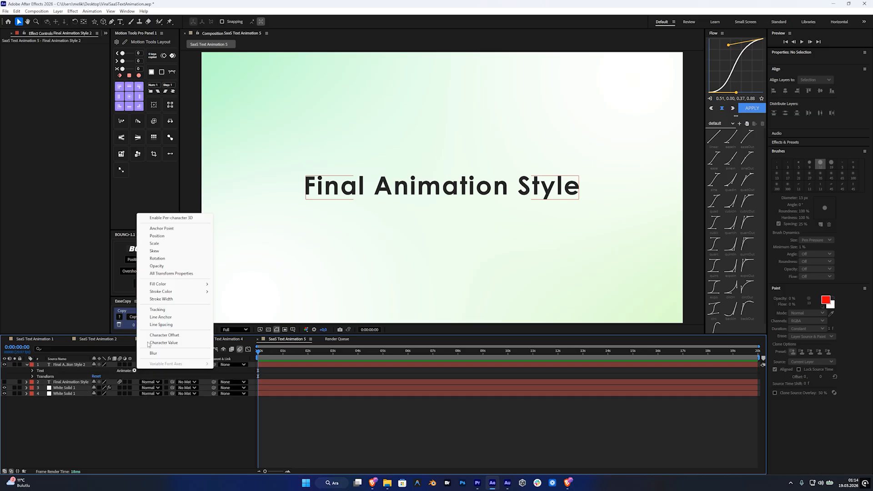
left_click(162, 236)
left_click(100, 405)
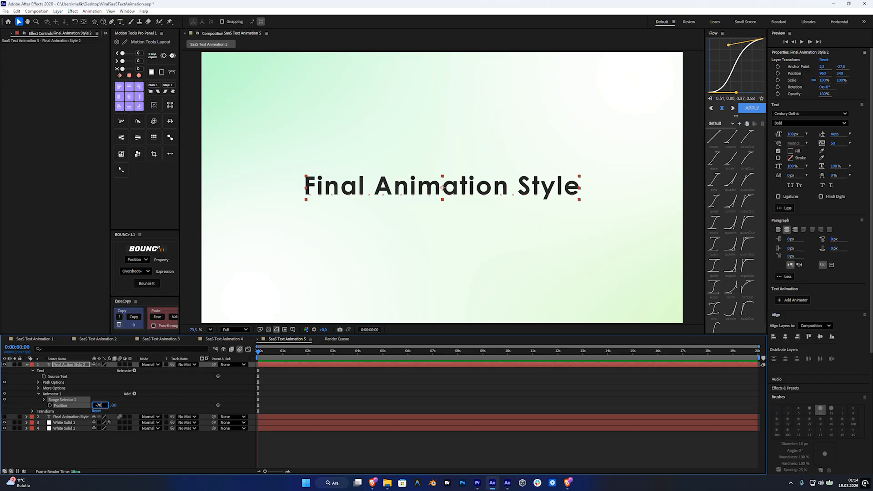
type("-70")
key("Return")
Step: Add an RGB Fill Color property to the top text layer's Animator 1 and choose a bright lime green
left_click(134, 394)
mouse_move(174, 397)
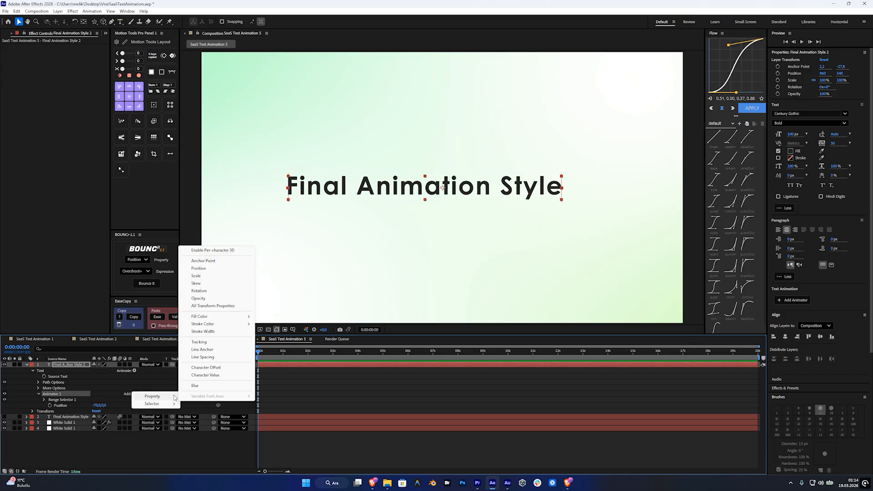
mouse_move(228, 317)
left_click(269, 318)
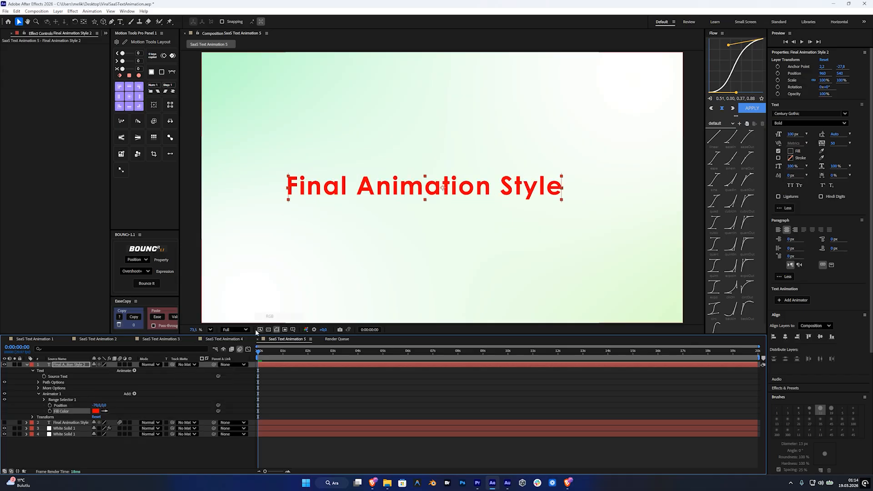
left_click(95, 411)
left_click_drag(626, 180, 640, 159)
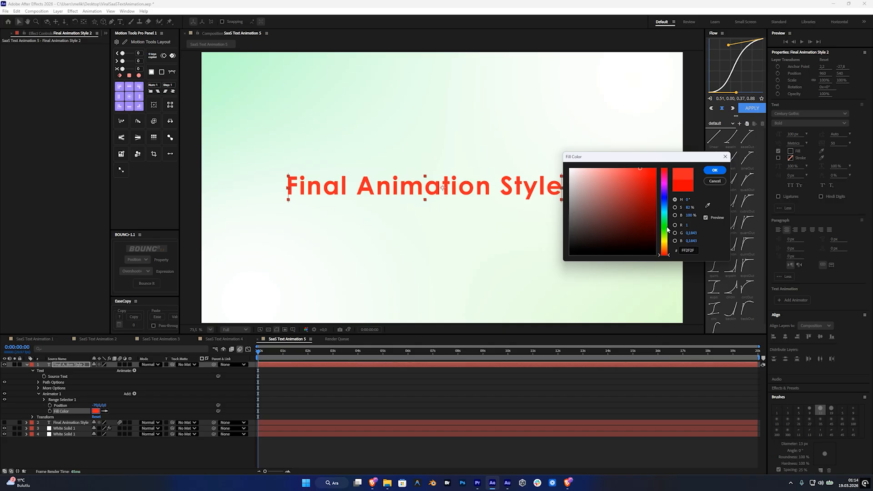
left_click_drag(667, 230, 667, 234)
left_click(715, 170)
Step: Add a Tracking property to Animator 1 and set its Tracking Amount to -25
left_click(134, 394)
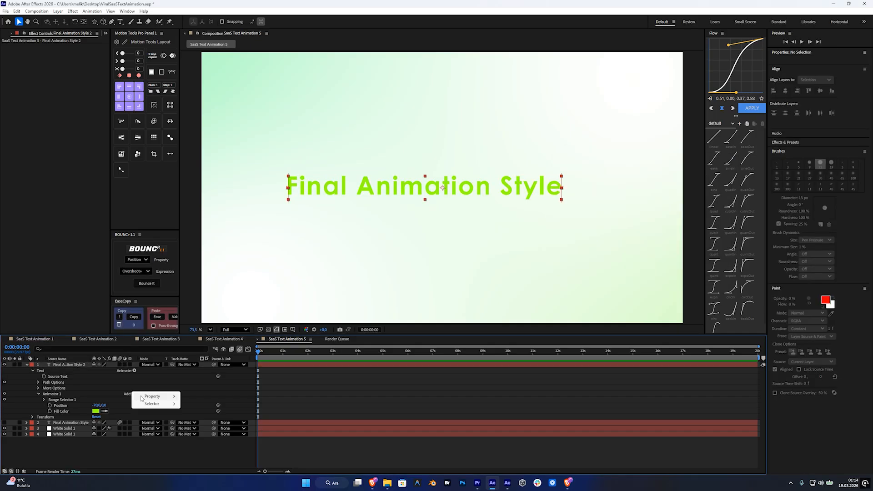
mouse_move(142, 398)
left_click(205, 342)
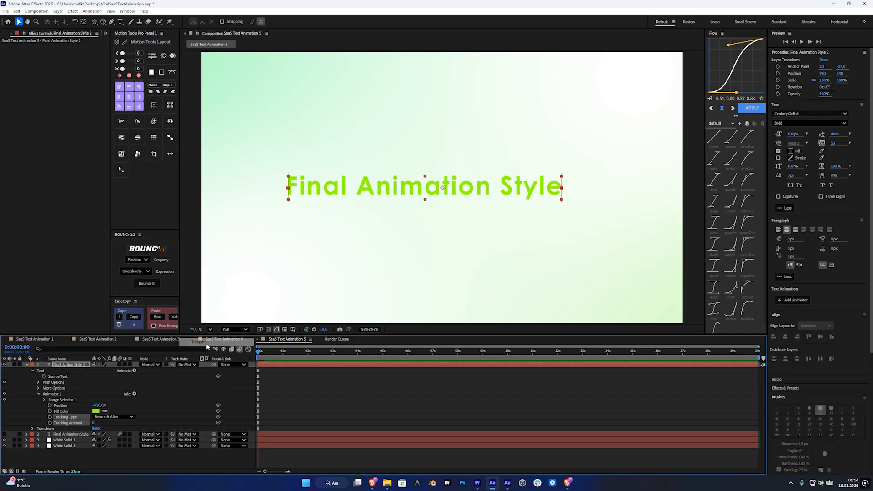
left_click_drag(93, 423, 84, 422)
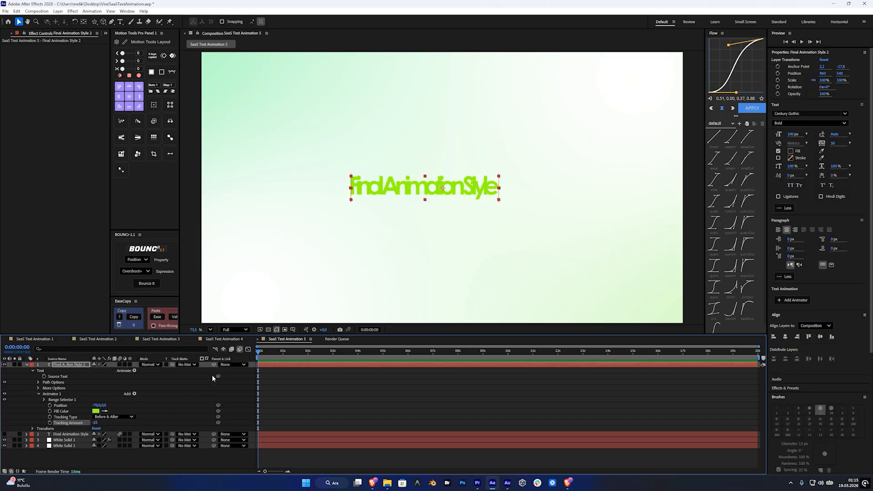
Step: Add an Opacity property to Animator 1 and set it to 0%
left_click(134, 394)
mouse_move(154, 396)
left_click(198, 299)
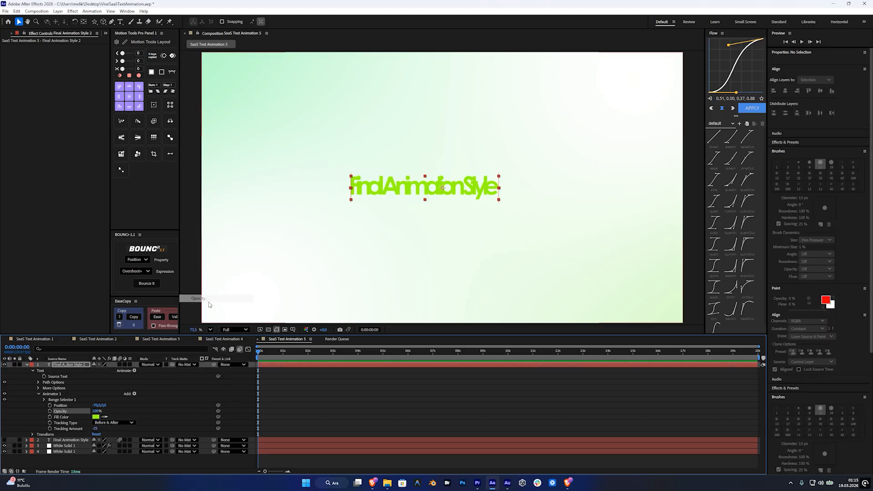
left_click(99, 411)
type("0")
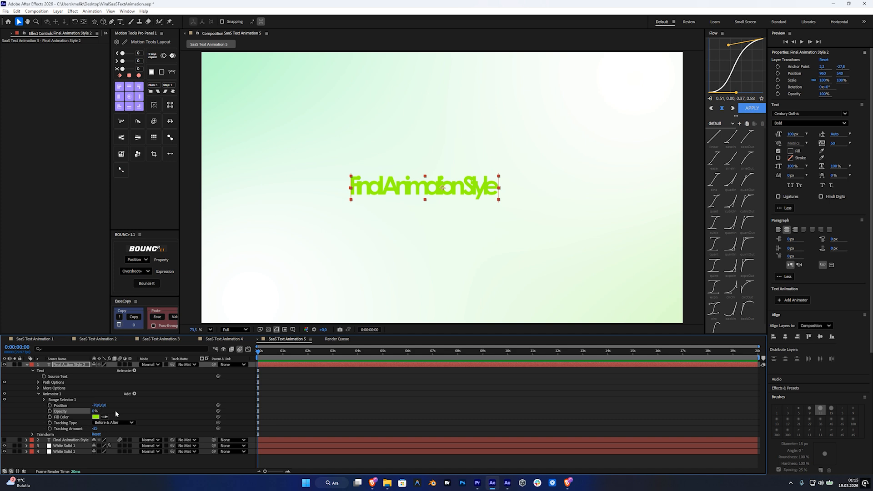
key("Return")
Step: In Range Selector 1's advanced settings, base the selection on Words and set Ease High to 20%
left_click(44, 399)
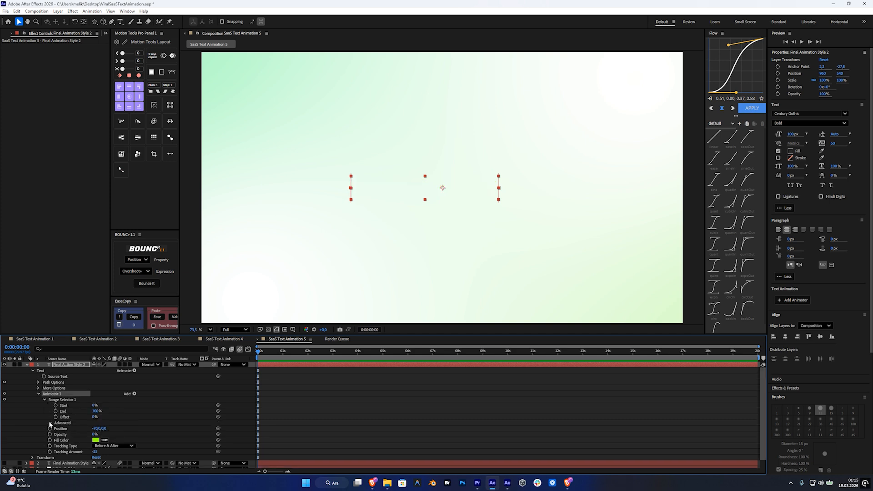
left_click(50, 423)
left_click(119, 425)
left_click(103, 447)
scroll(77, 438, "down", 1)
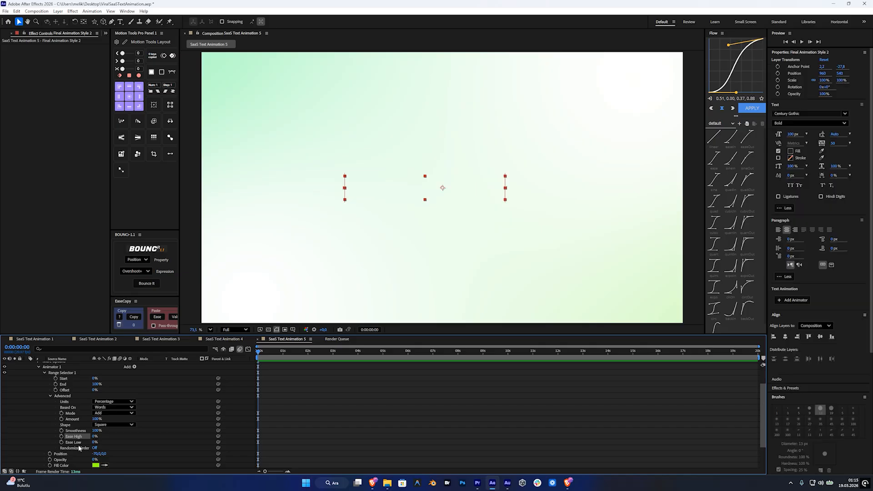
left_click(95, 436)
type("20")
key("Return")
scroll(62, 403, "up", 2)
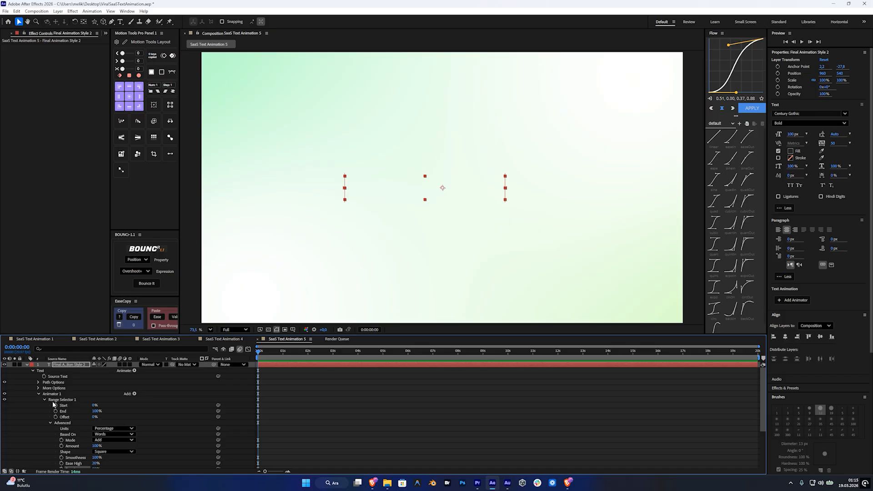
Step: Keyframe Range Selector 1's Start at 0% at 0:00:00:00 and at 100% at 0:00:01:04
left_click(55, 405)
left_click_drag(260, 353, 287, 353)
left_click(105, 404)
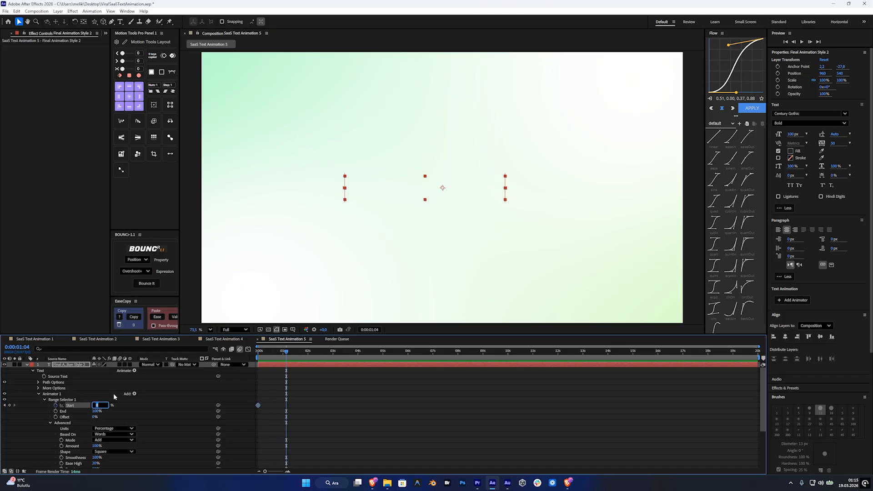
key("Return")
left_click_drag(334, 392, 282, 427)
left_click(312, 411)
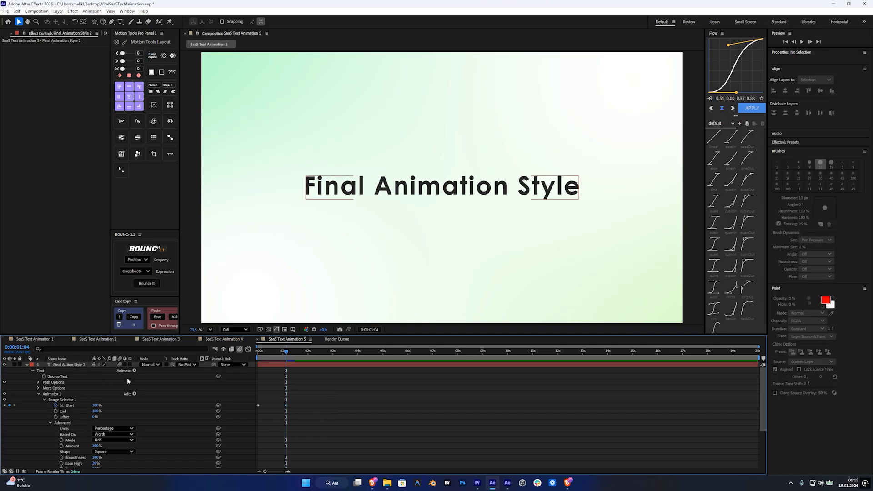
Step: Preview the word-by-word text animation in SaaS Text Animation 5
key("space")
key("space")
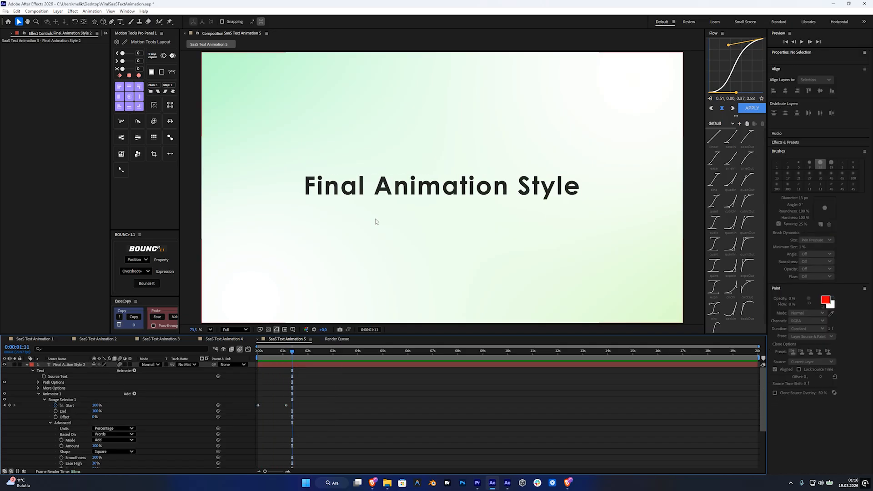
left_click(290, 353)
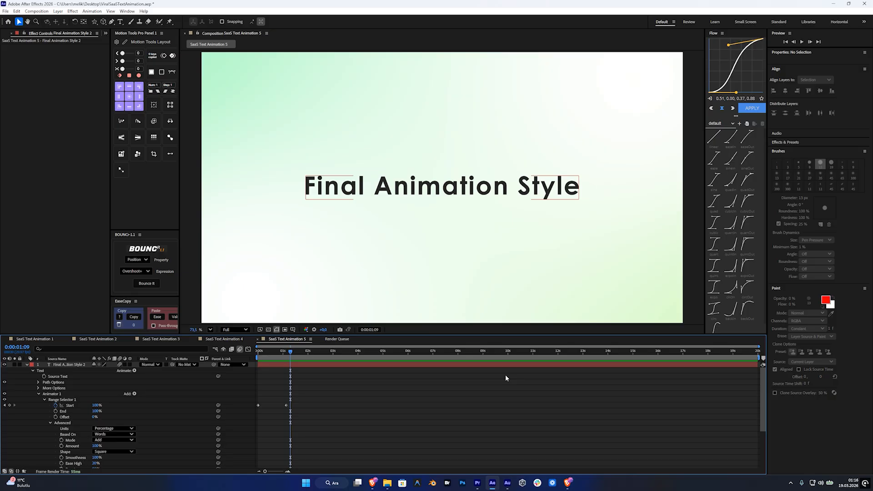